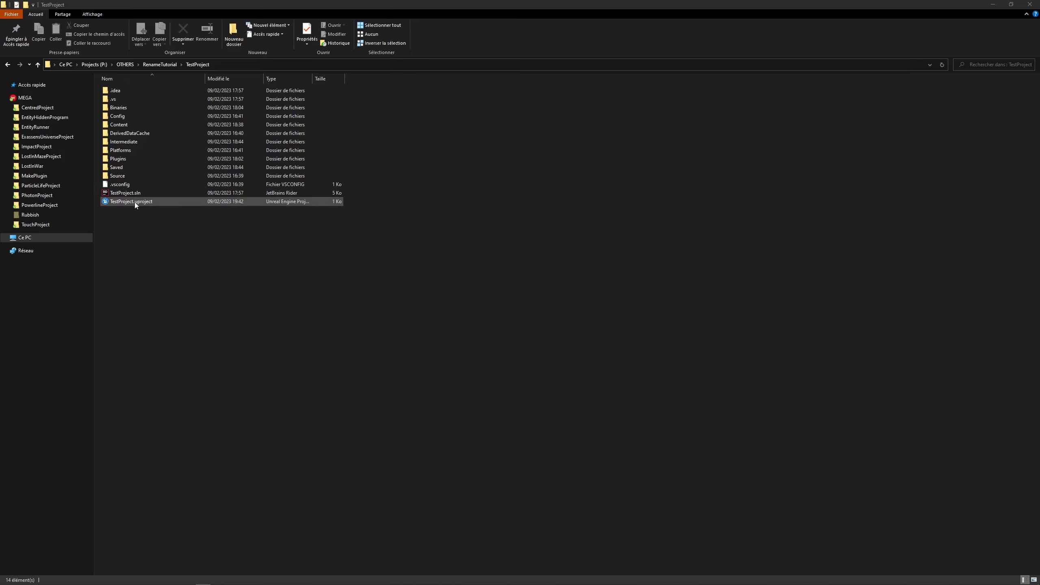
- Rename TestProject.uproject to Tutorial.uproject in the project folder
double_click(118, 176)
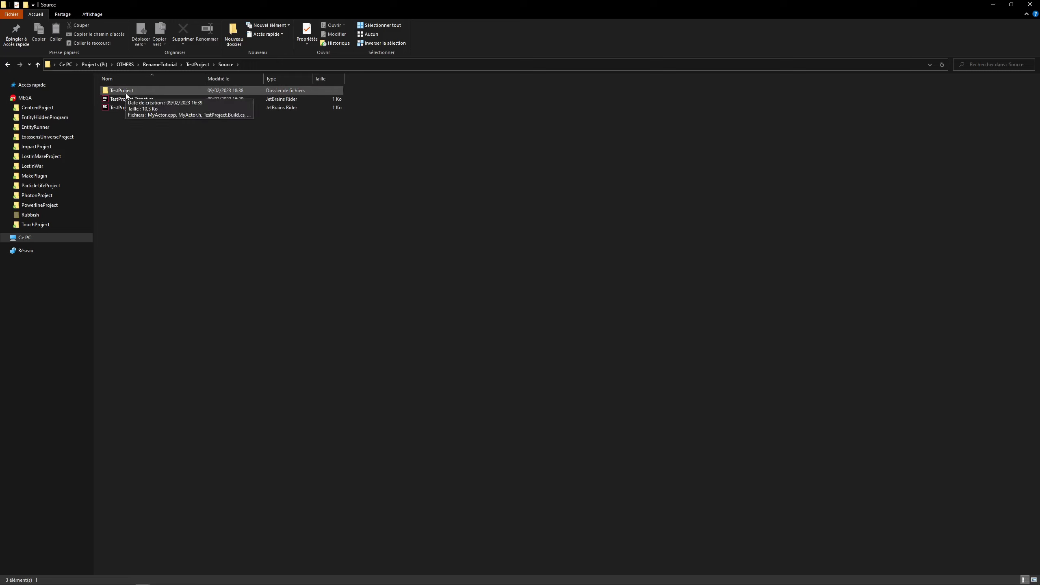
left_click(191, 65)
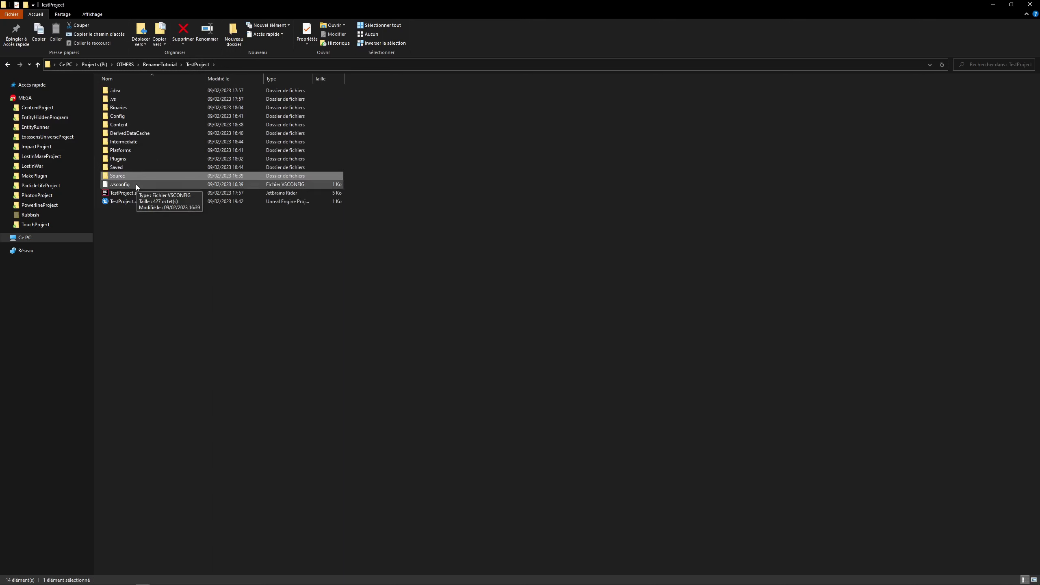
left_click(126, 201)
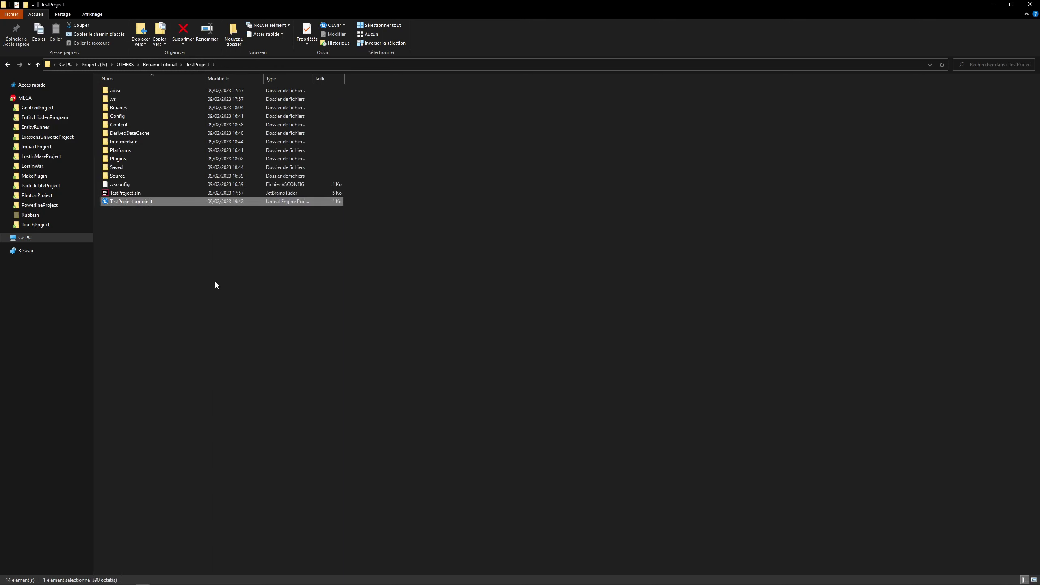
key("F2")
type("Tut")
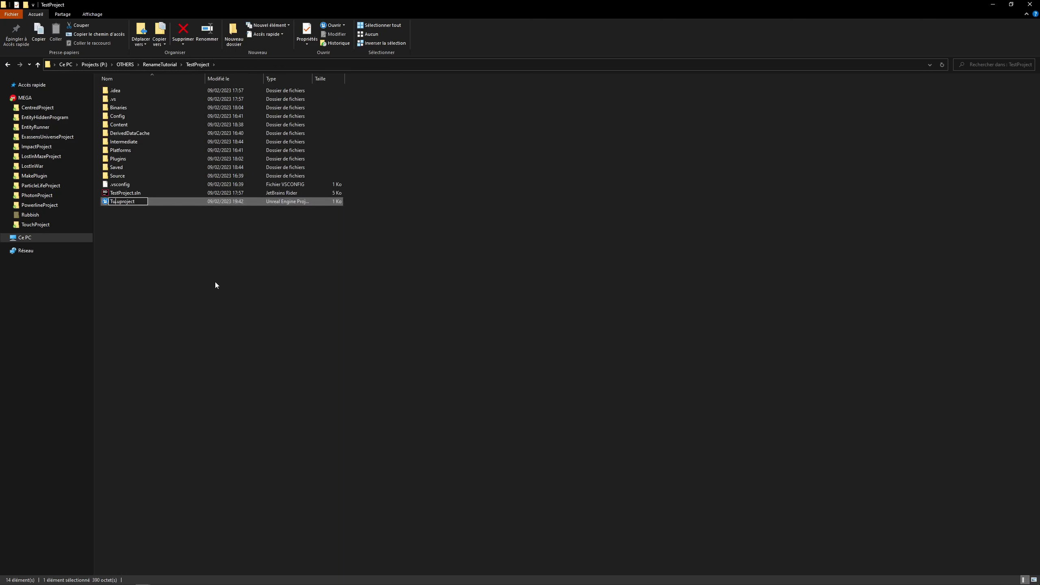
type("orial")
key("Return")
- Rename the TestProject.sln solution file to Tutorial.sln
left_click(139, 195)
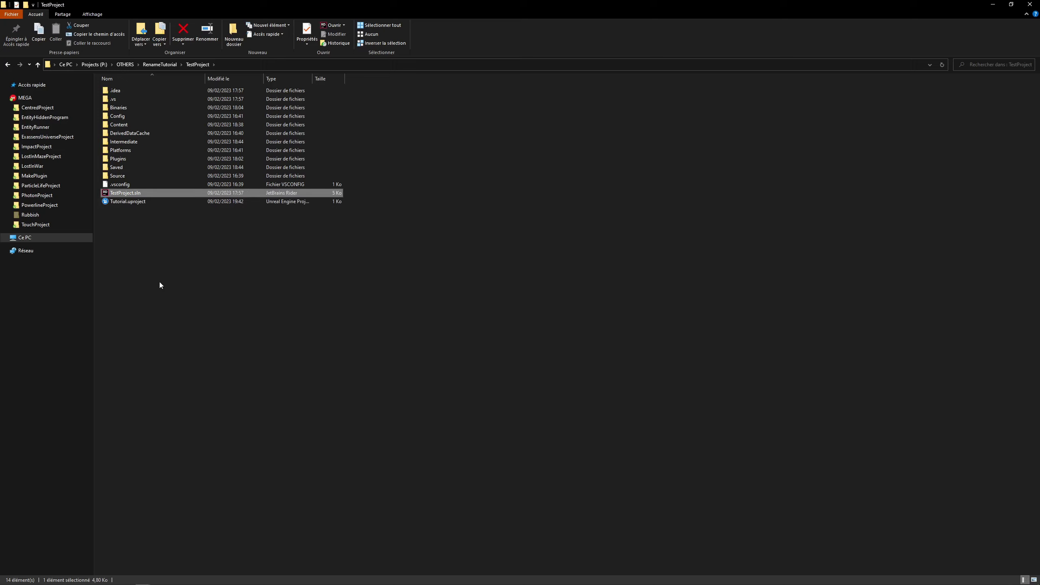
key("F2")
type("Tutorial")
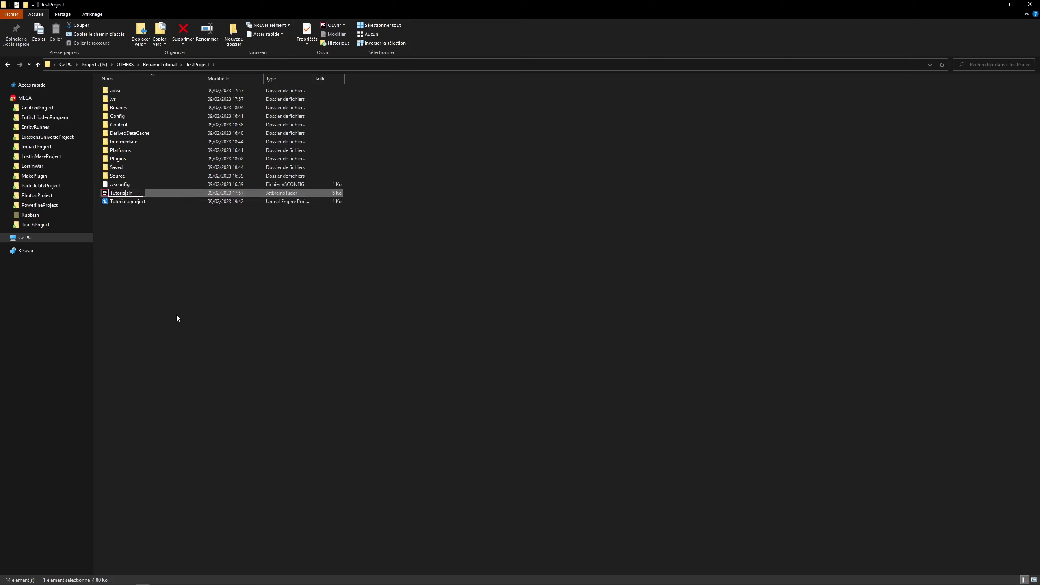
key("Return")
left_click(145, 201)
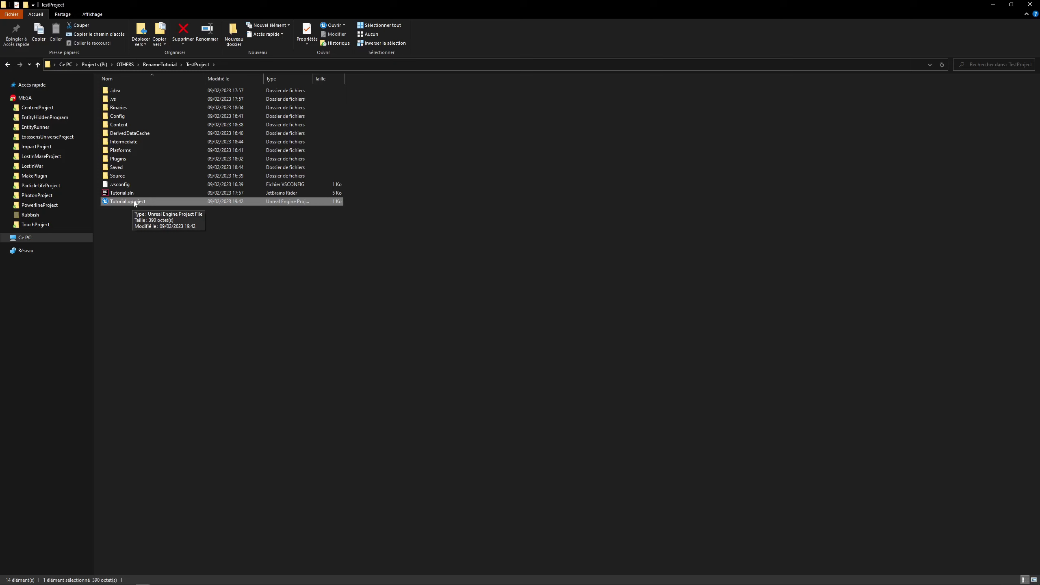
- In Visual Studio Code, change Tutorial.uproject's line-8 module Name to "Tutorial" and save
right_click(133, 201)
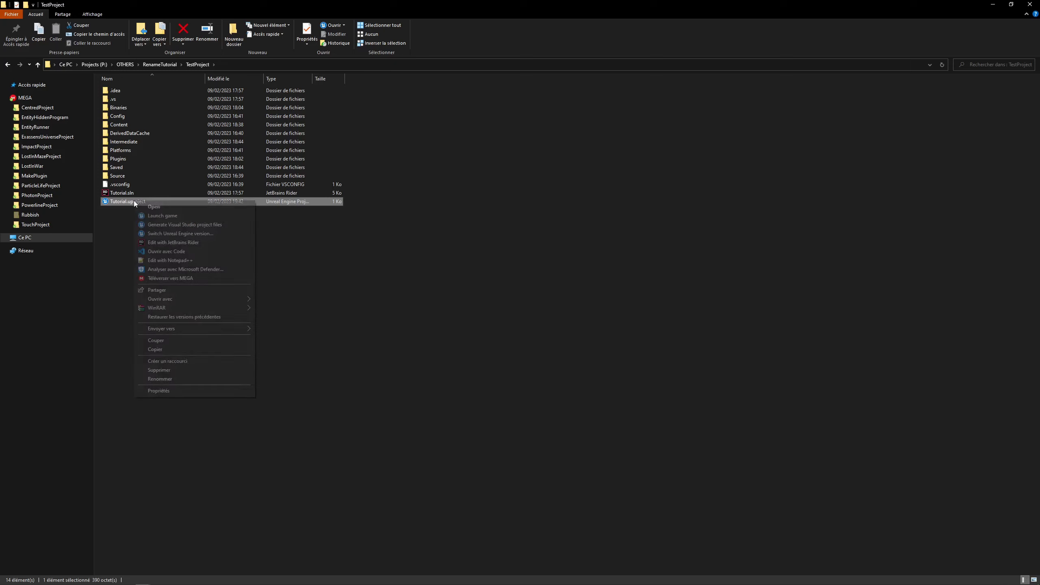
left_click(166, 251)
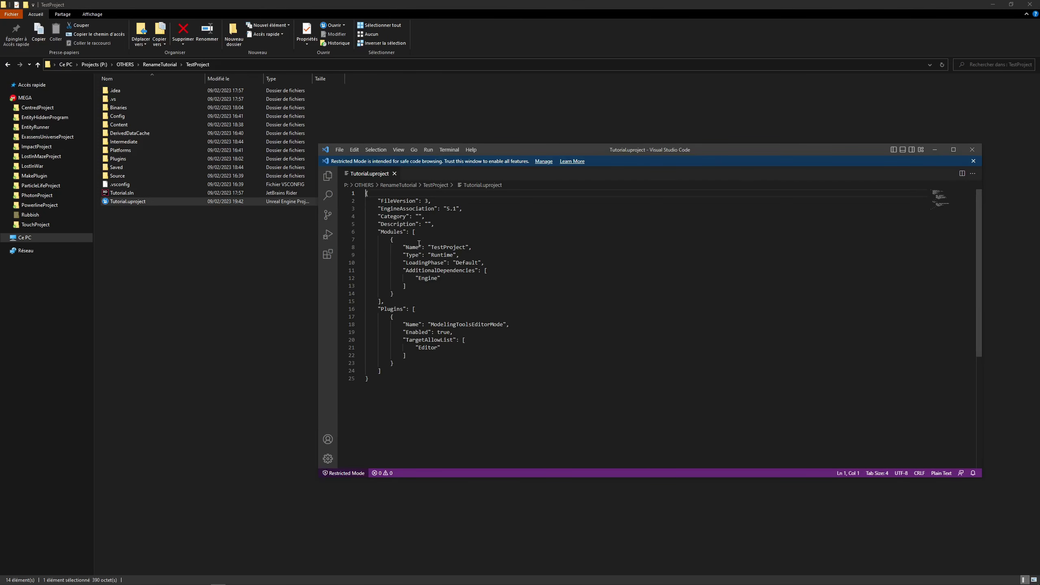
left_click_drag(431, 247, 466, 247)
type("Tutorial")
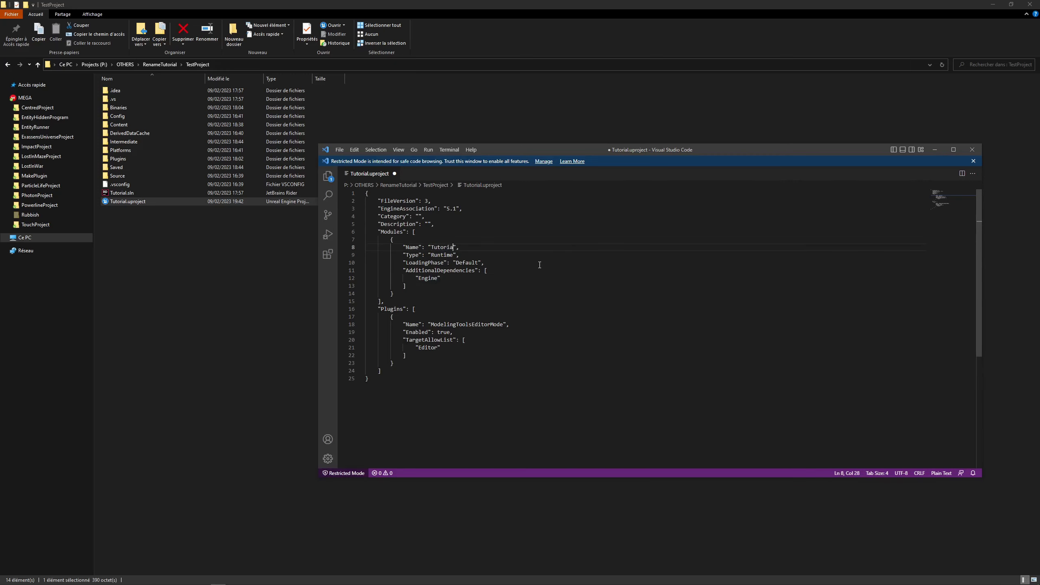
left_click(508, 261)
key("ctrl+s")
left_click(979, 151)
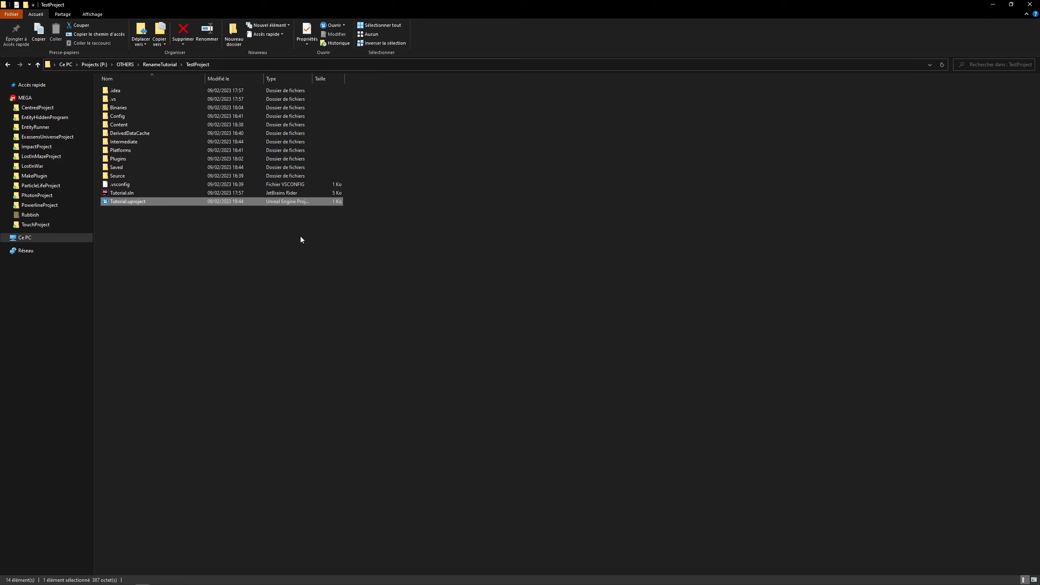
- Open Config\DefaultEngine.ini in Notepad
left_click(301, 237)
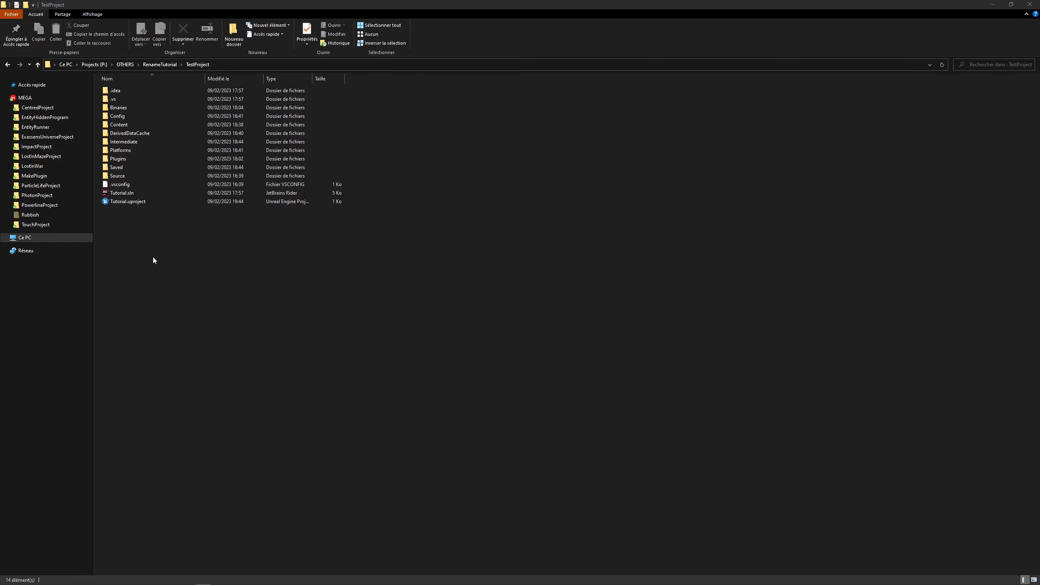
double_click(135, 115)
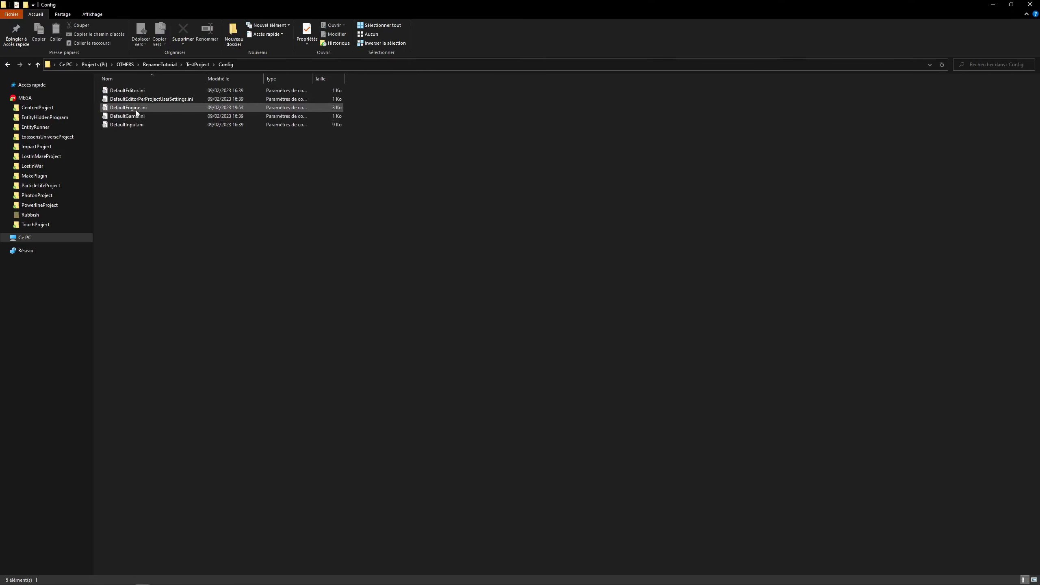
double_click(137, 109)
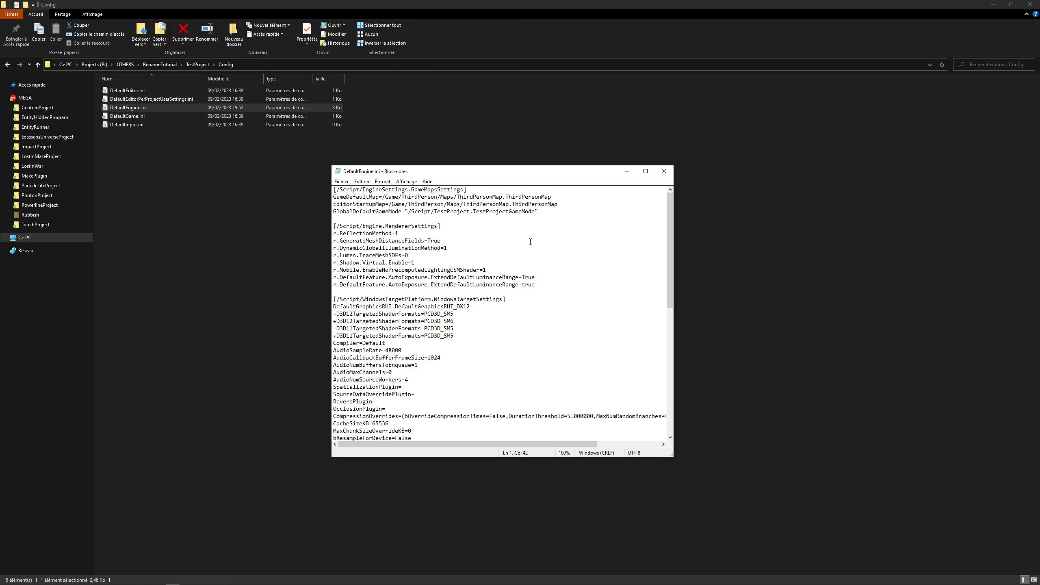
mouse_move(669, 212)
left_mouse_down()
mouse_move(676, 238)
mouse_move(679, 198)
left_mouse_up()
- Find TestProject, replace it with Tutorial on line 4, and save
key("ctrl+f")
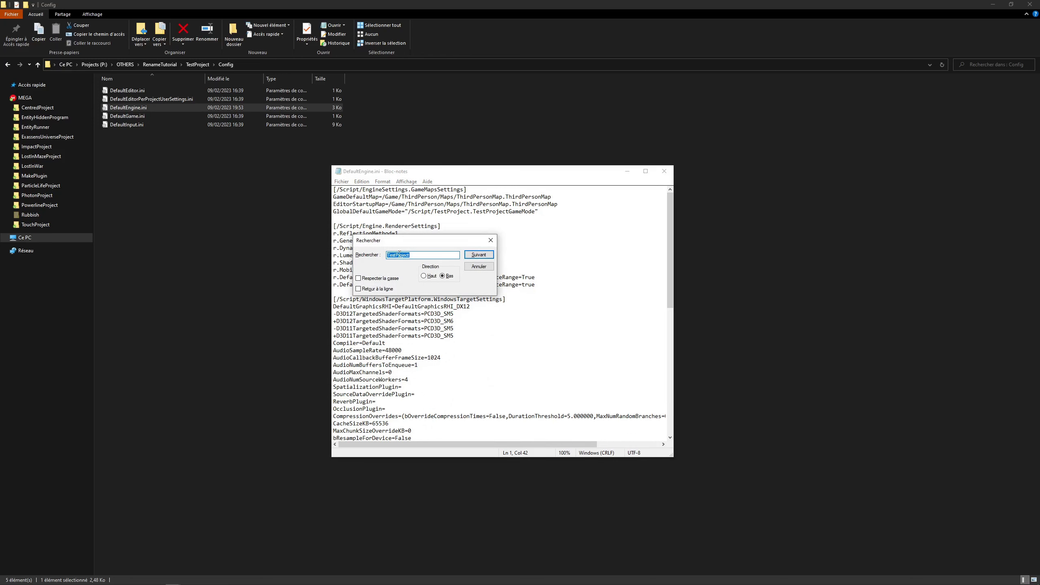
left_click(478, 254)
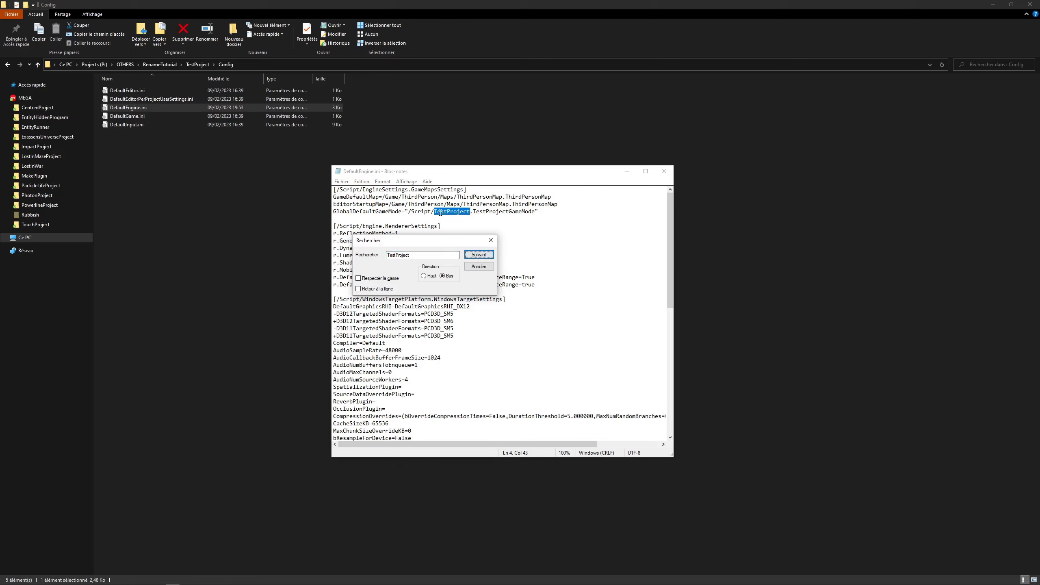
left_click(468, 211)
left_click_drag(472, 212, 437, 212)
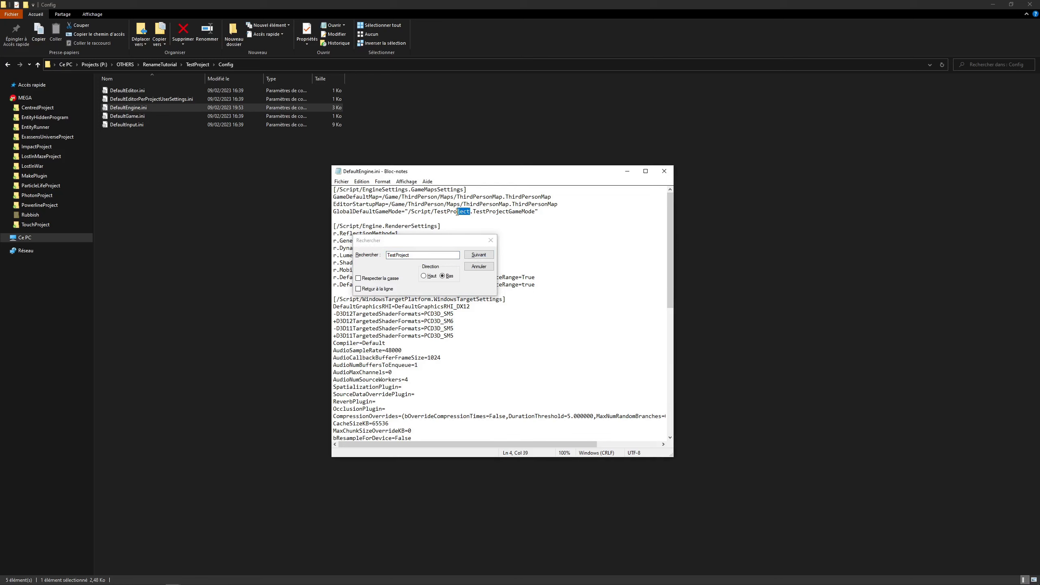
type("Tuto")
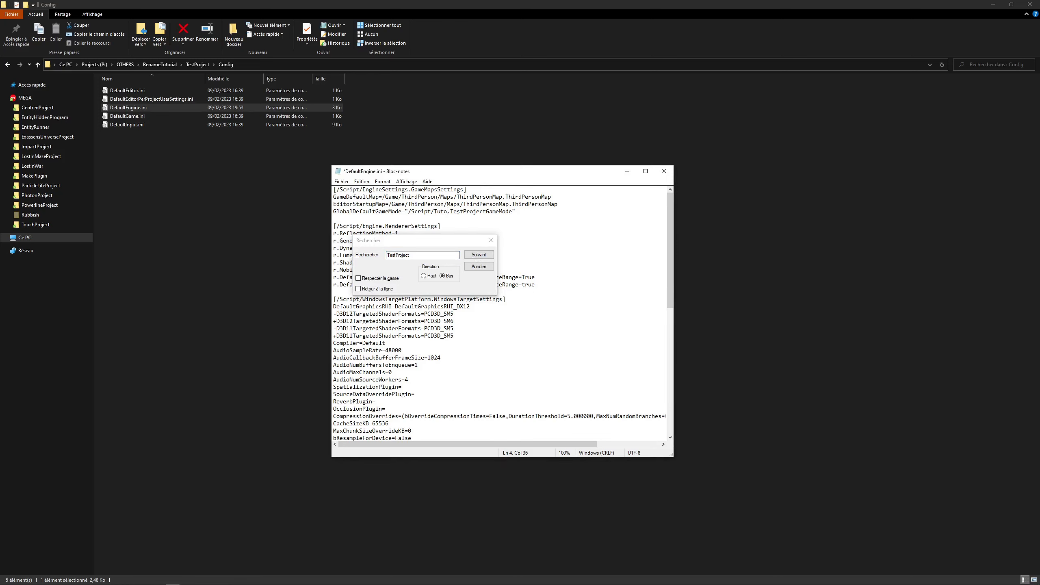
type("rial")
key("ctrl+s")
- Find the next TestProject occurrence among the [/Script/Engine.Engine] game-name redirects
left_click(476, 255)
left_click(475, 256)
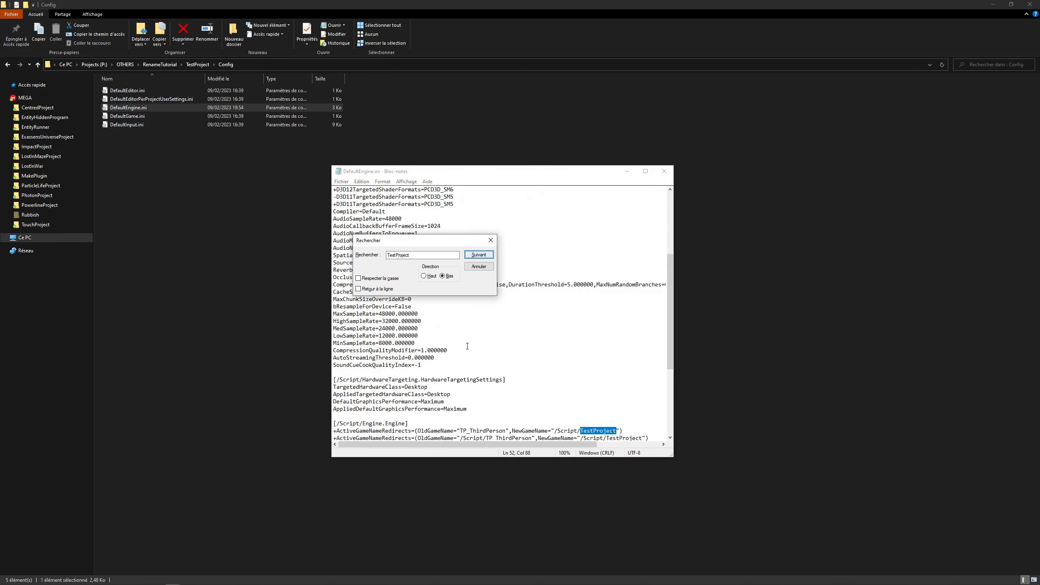
scroll(467, 341, "down", 2)
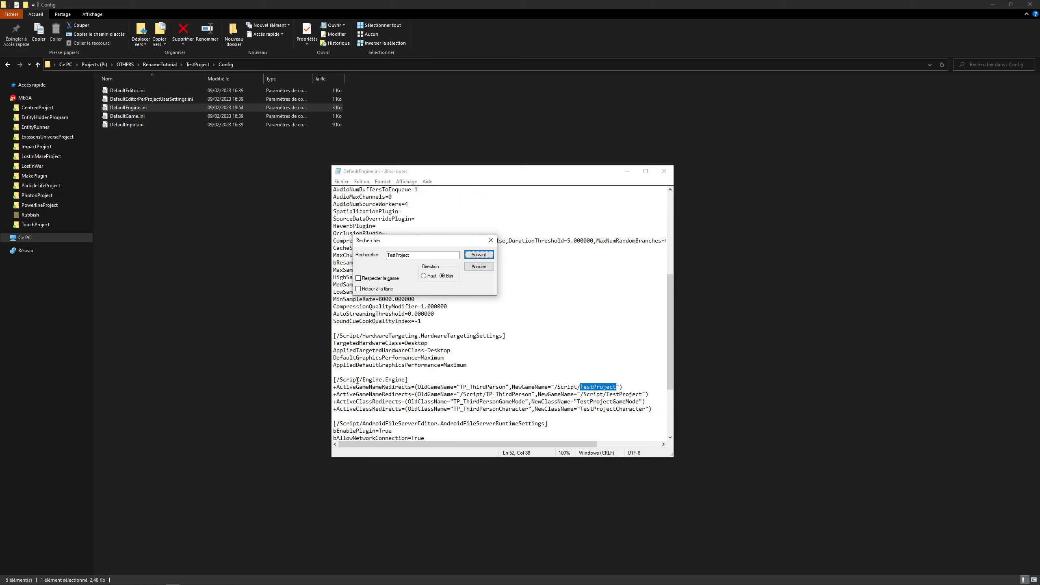
scroll(391, 379, "down", 1)
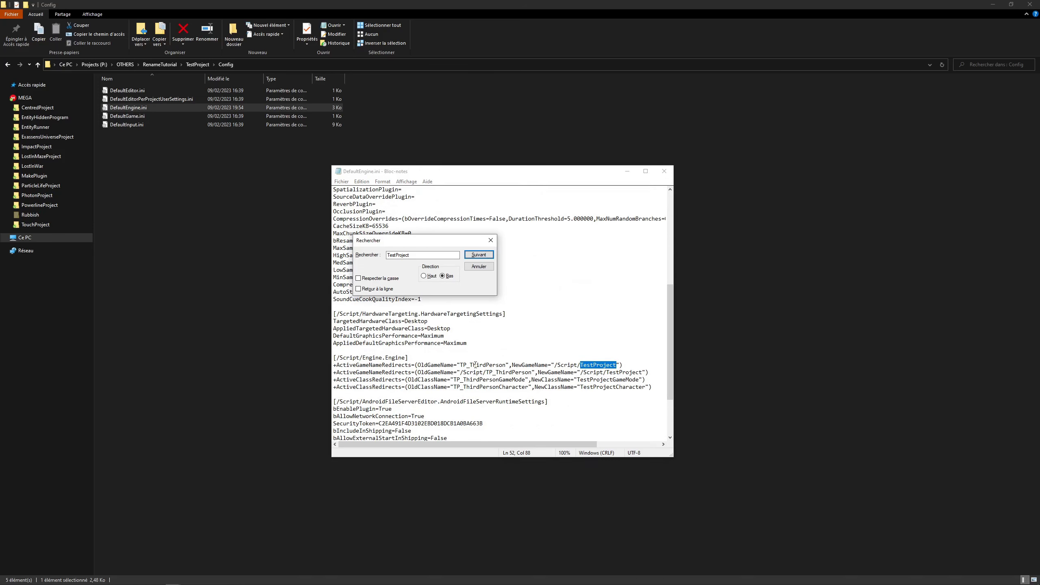
left_click_drag(459, 364, 522, 376)
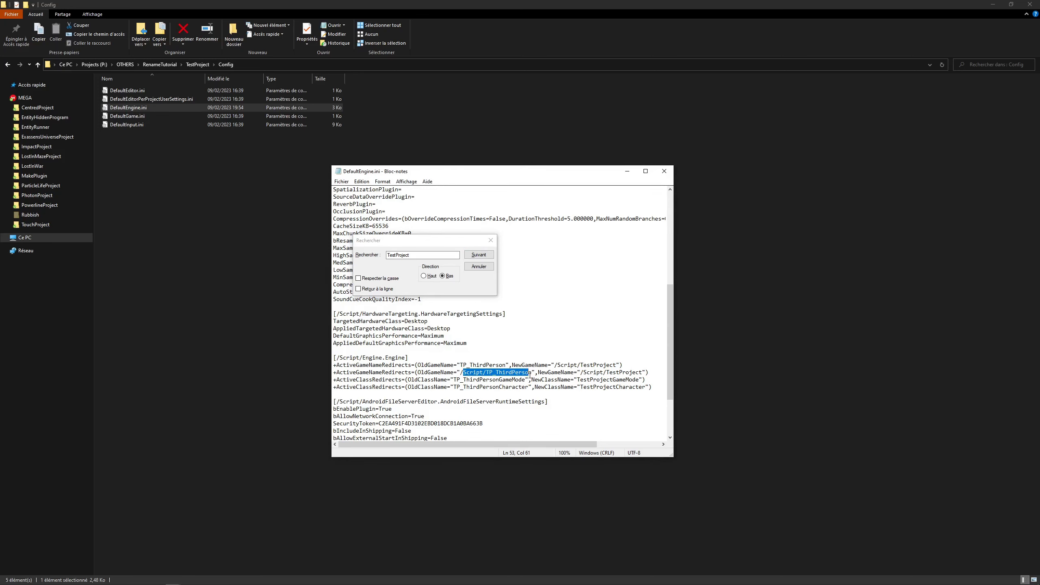
left_click(351, 364)
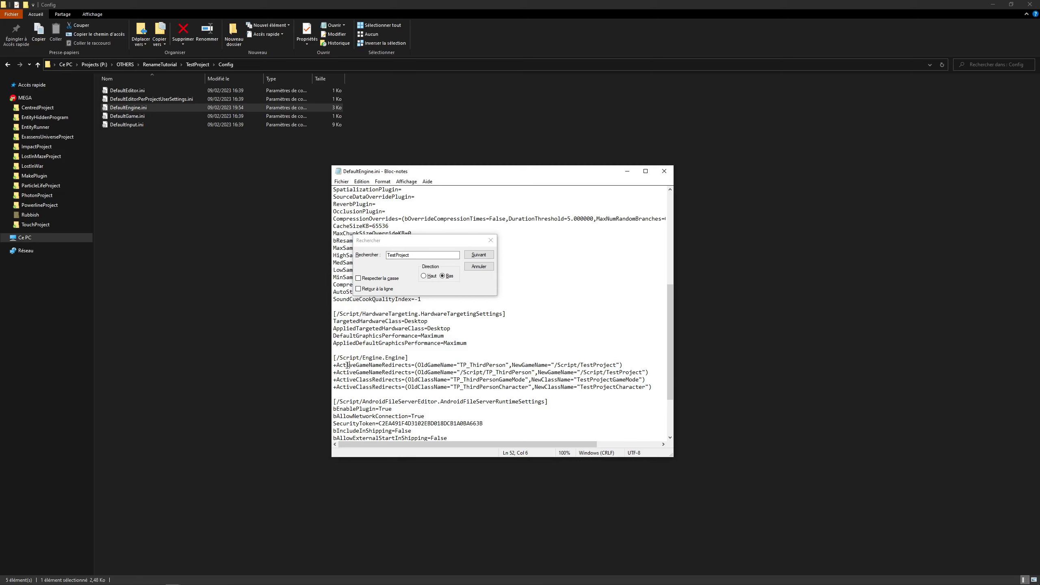
left_click(481, 326)
key("ctrl+f")
- Duplicate the two game-name redirect lines below line 53
left_click(491, 240)
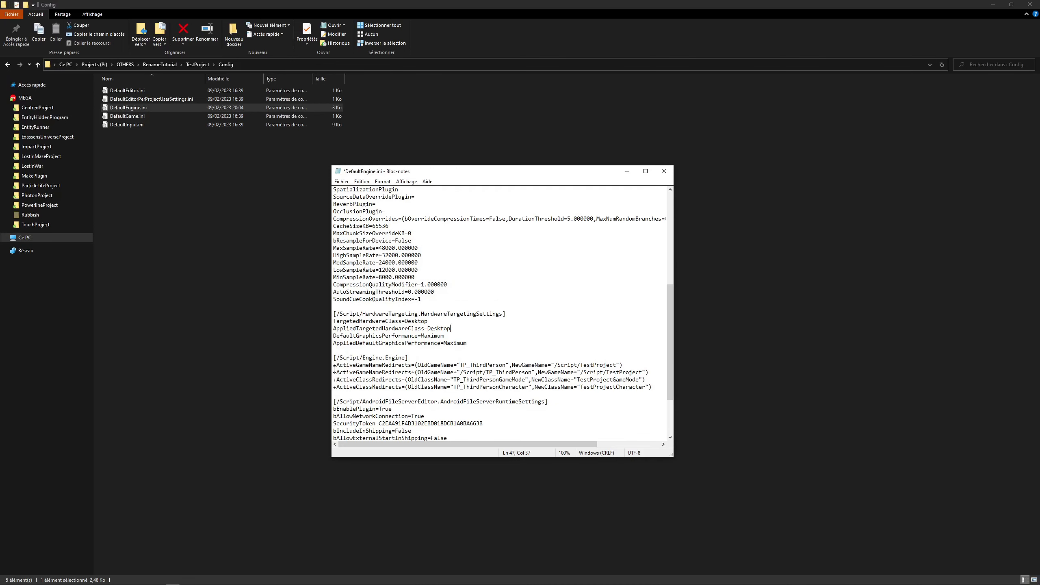
left_click_drag(333, 365, 653, 372)
key("ctrl+c")
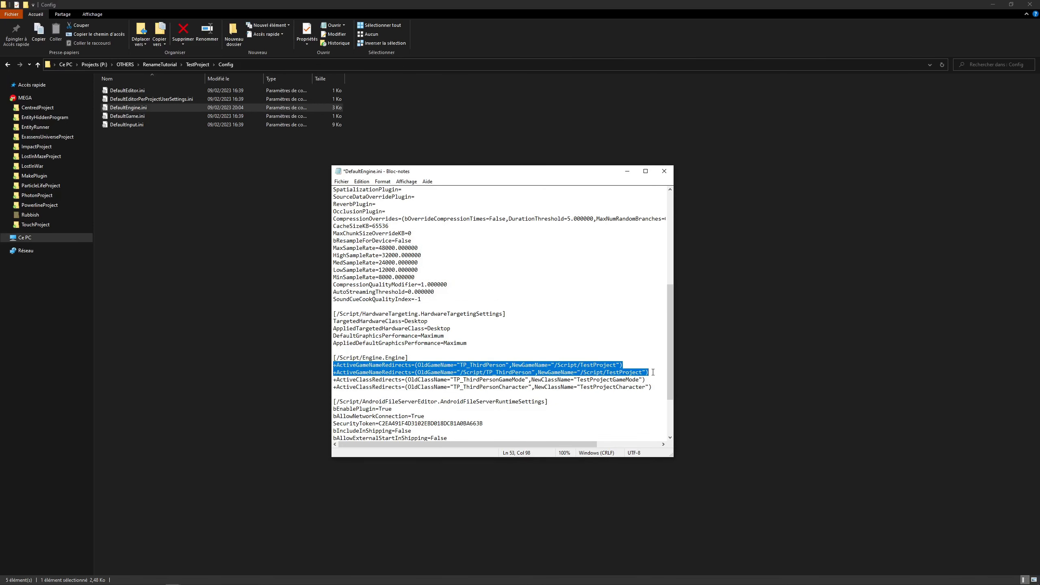
left_click(661, 374)
key("Return")
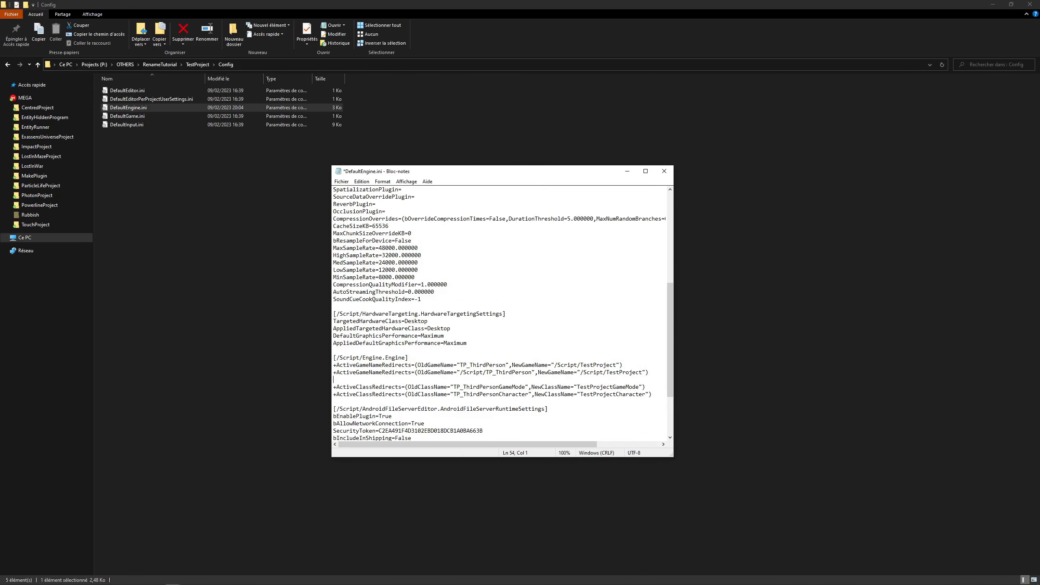
key("ctrl+v")
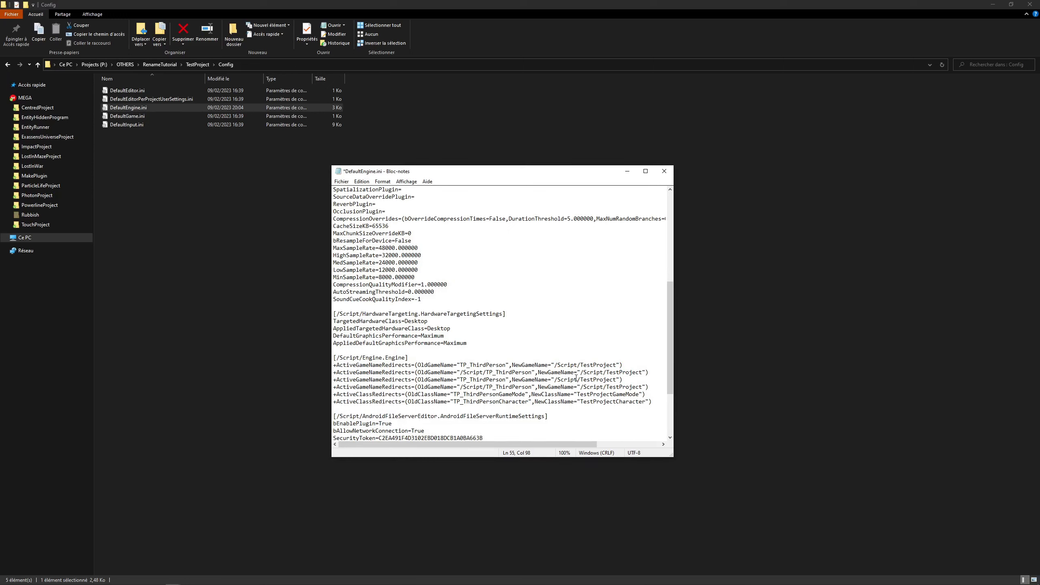
- Make the first copied redirect (line 54) point to /Script/Tutorial and save
left_click_drag(580, 380, 617, 380)
key("ctrl+c")
left_click_drag(461, 380, 608, 380)
key("ctrl+v")
key("ctrl+v")
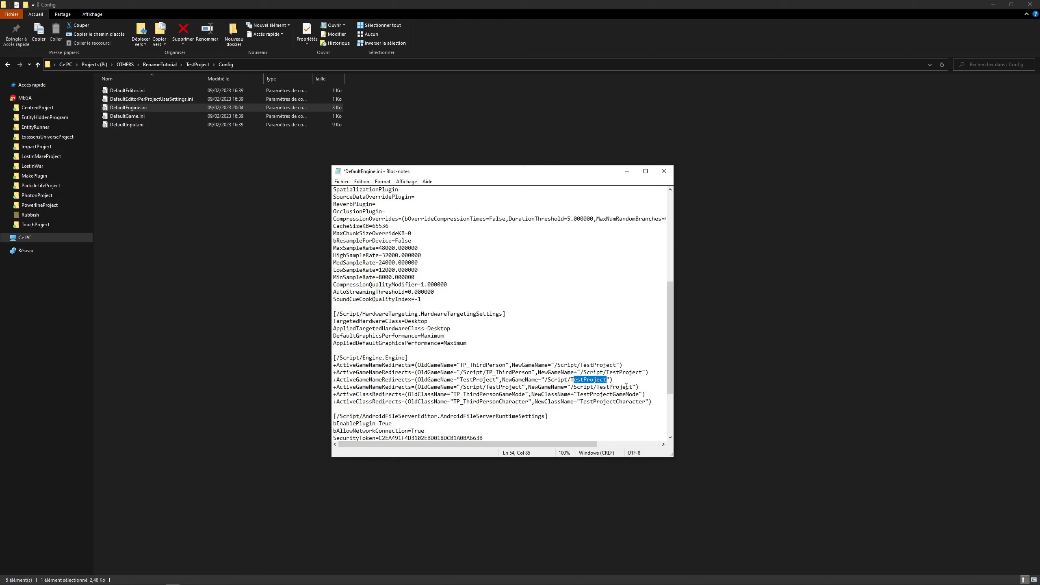
type("uto")
type("rial")
key("ctrl+s")
- Replace TestProject with Tutorial on line 55, save, and close DefaultEngine.ini
left_click_drag(572, 380, 637, 387)
key("ctrl+c")
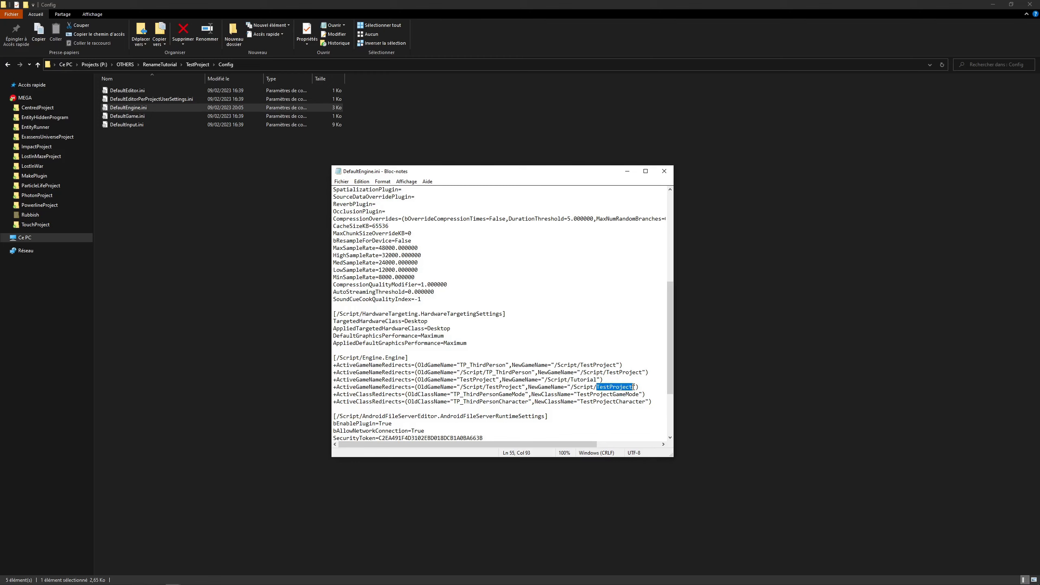
key("ctrl+v")
key("ctrl+s")
scroll(619, 393, "down", 4)
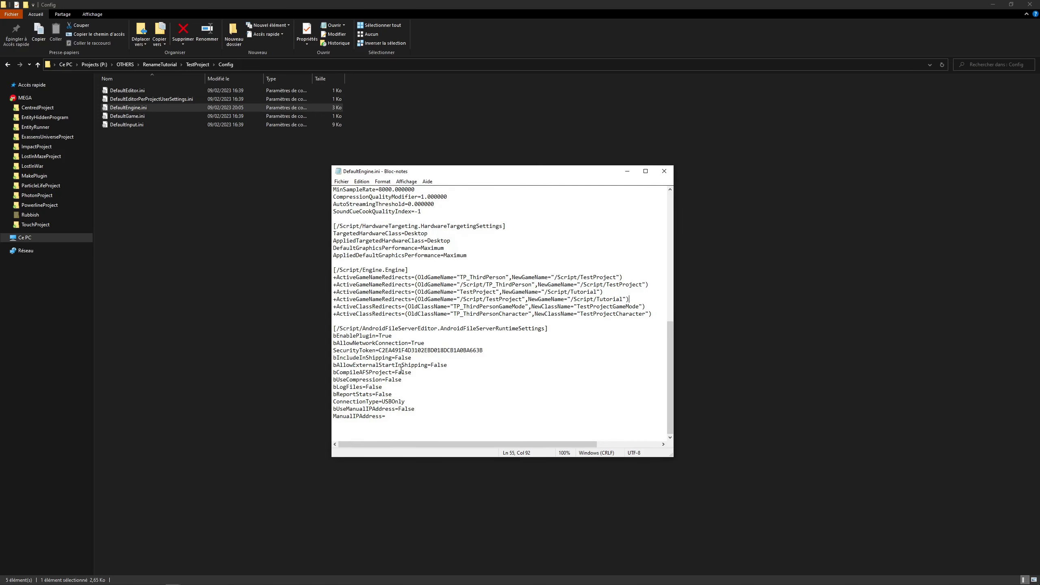
scroll(410, 246, "up", 1)
scroll(412, 232, "up", 1)
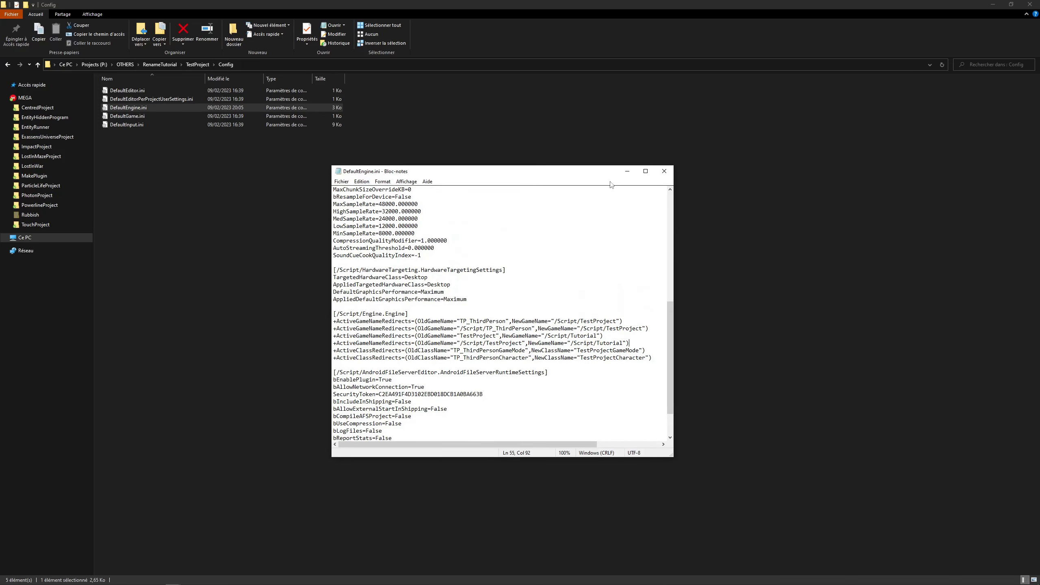
left_click(663, 171)
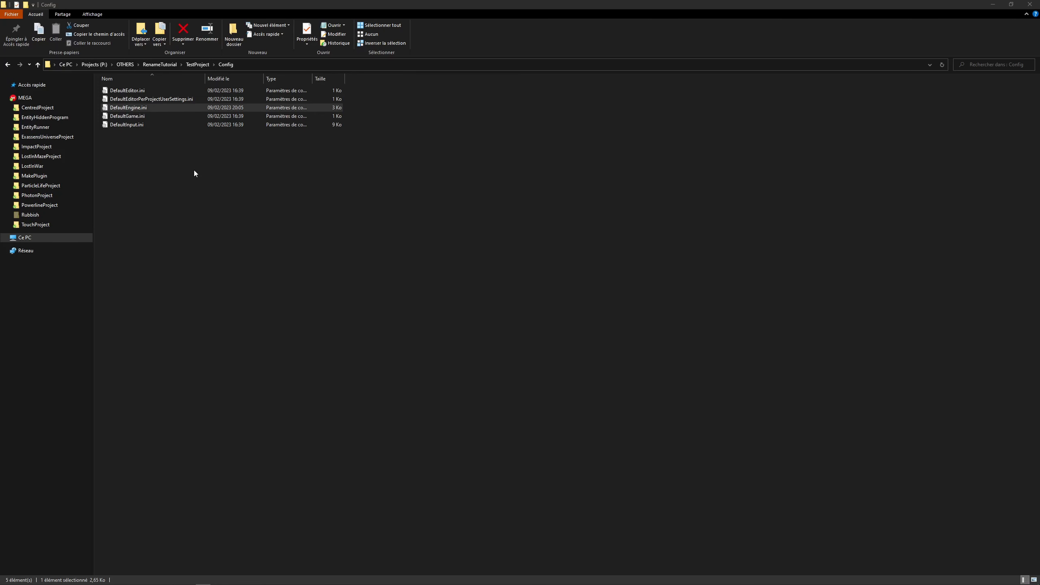
- Rename the TestProject module folder in Source to Tutorial
left_click(198, 64)
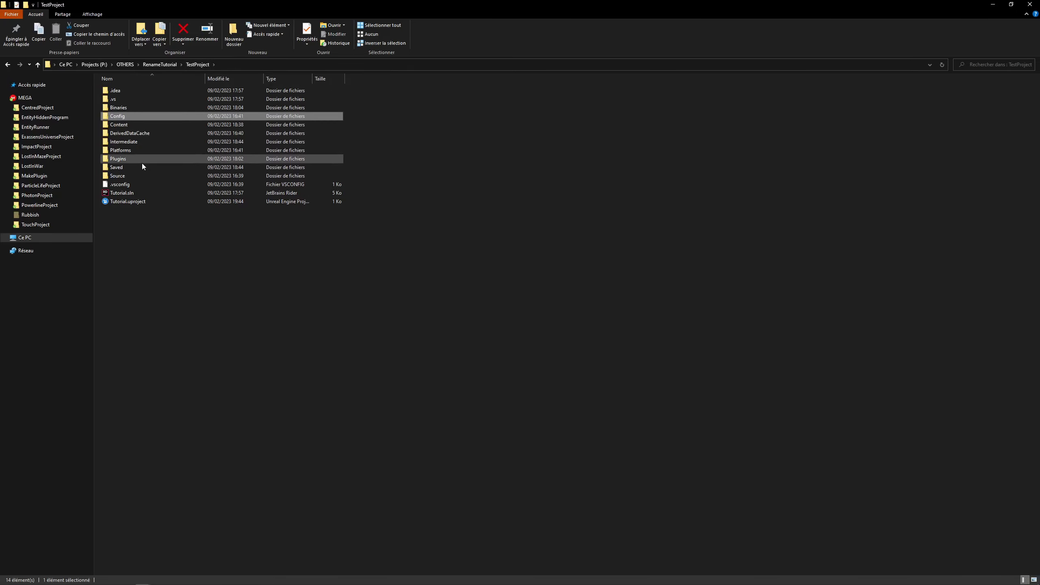
double_click(130, 176)
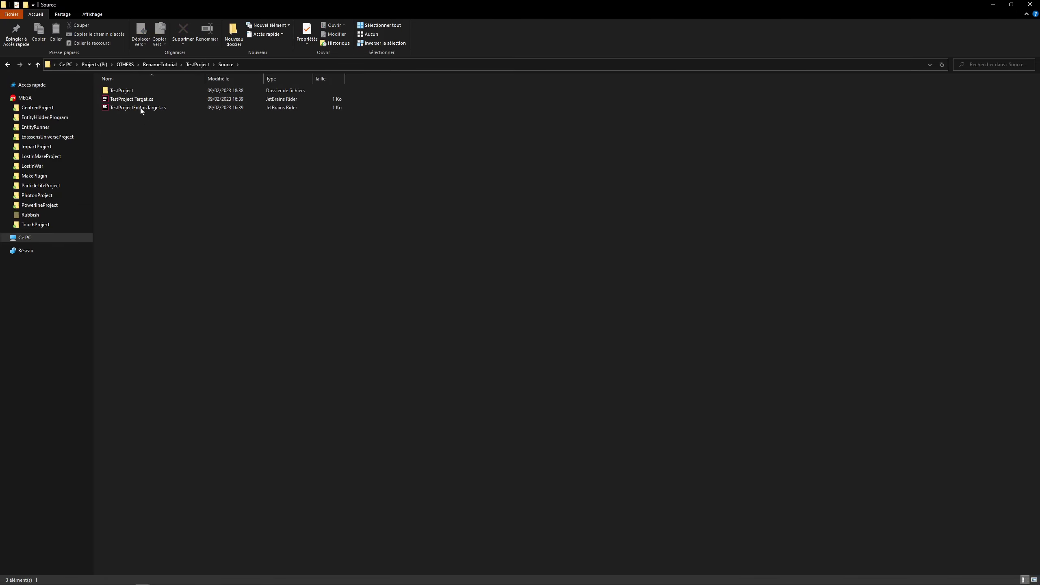
left_click(127, 91)
key("F2")
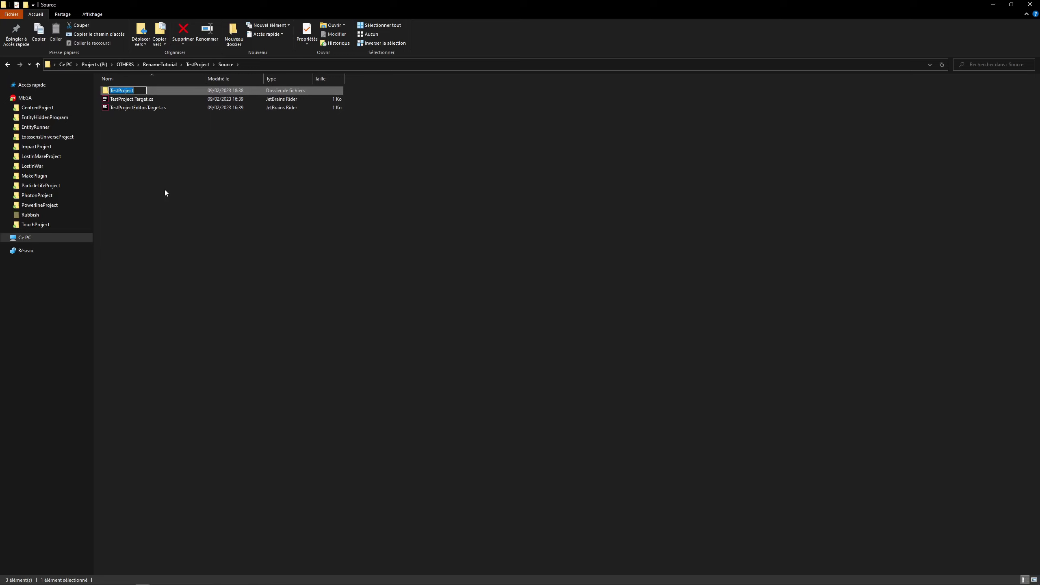
type("Tutorial")
key("Return")
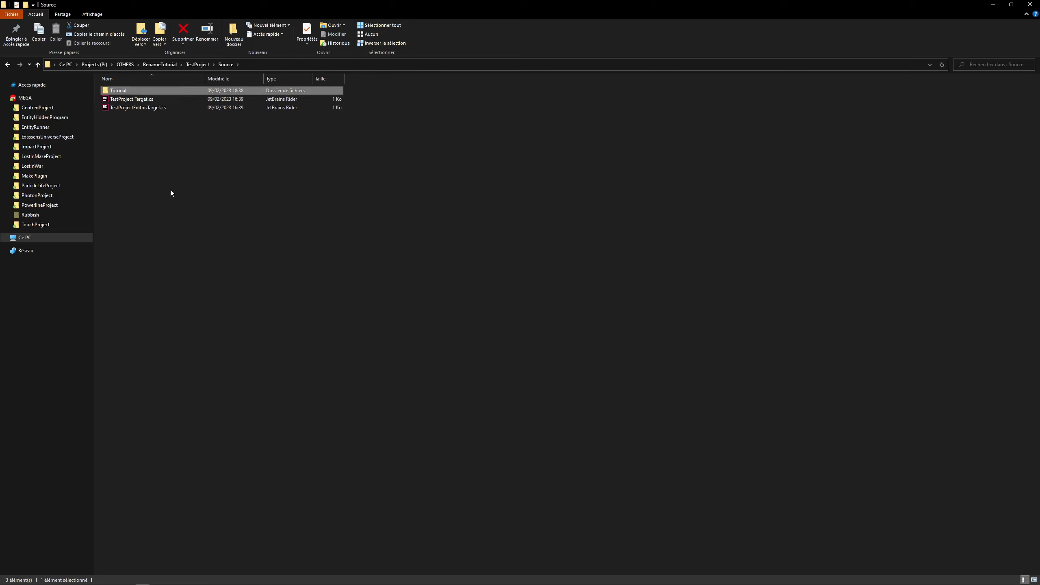
- Rename TestProject.Target.cs to Tutorial.Target.cs
left_click(139, 99)
key("F2")
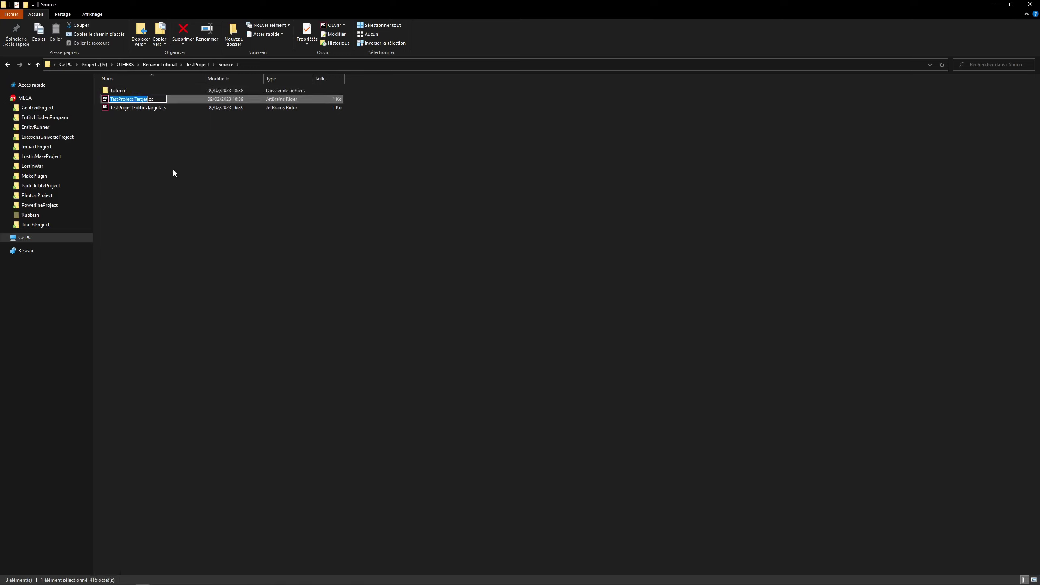
key("Home")
key("shift+Right")
key("shift+Right")
key("shift+Right")
key("shift+Right")
key("shift+Right")
key("shift+Right")
type("Tutor")
type("ial")
key("shift+Left")
key("shift+Left")
key("shift+Left")
key("shift+Left")
key("shift+Left")
key("shift+Left")
key("Return")
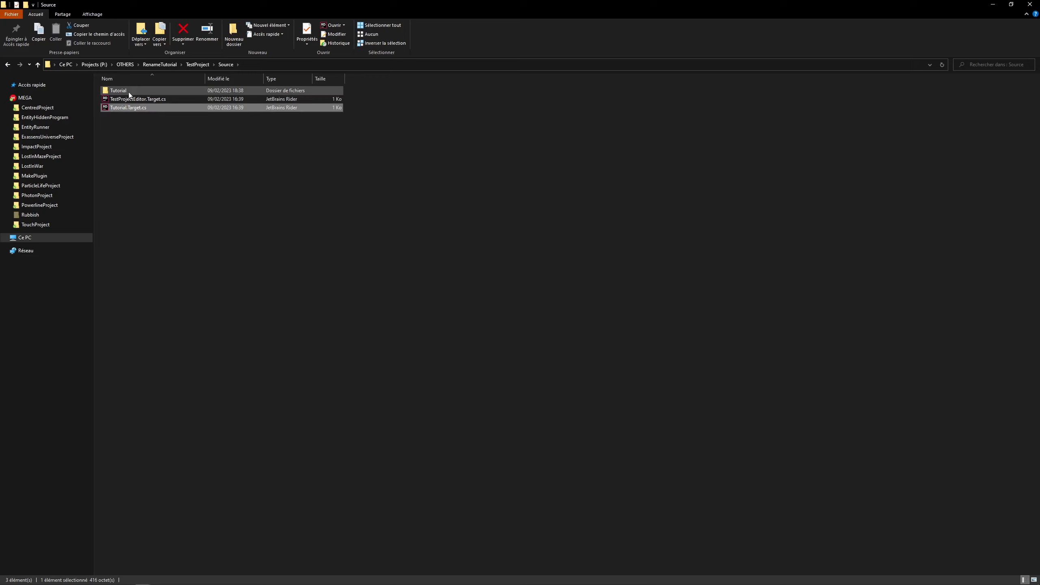
- Rename TestProjectEditor.Target.cs to TutorialEditor.Target.cs
left_click(128, 100)
key("F2")
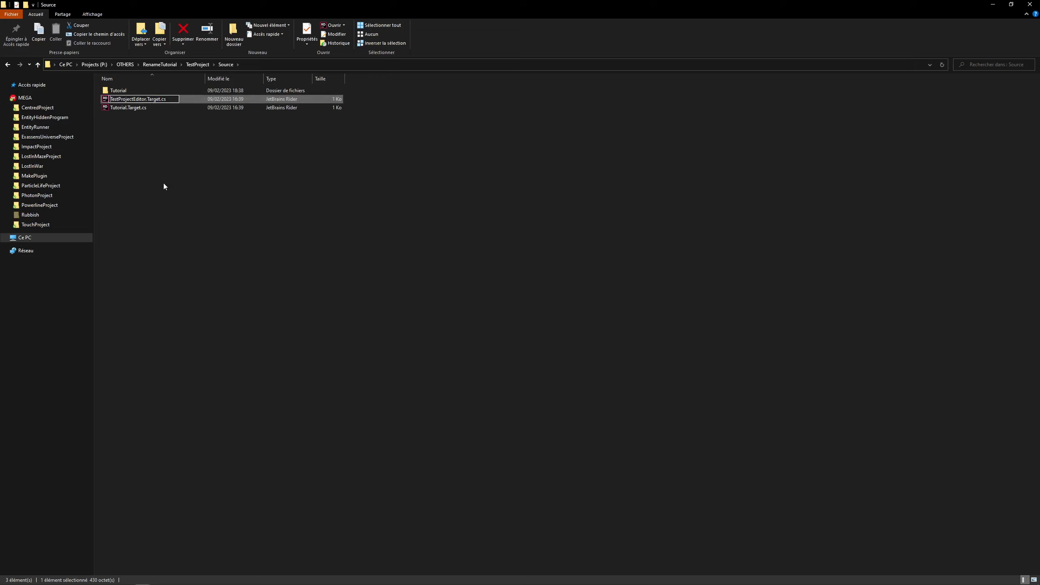
key("shift+Right")
key("shift+Right")
key("shift+Right")
key("shift+Right")
key("shift+Right")
type("Tutorial")
key("Return")
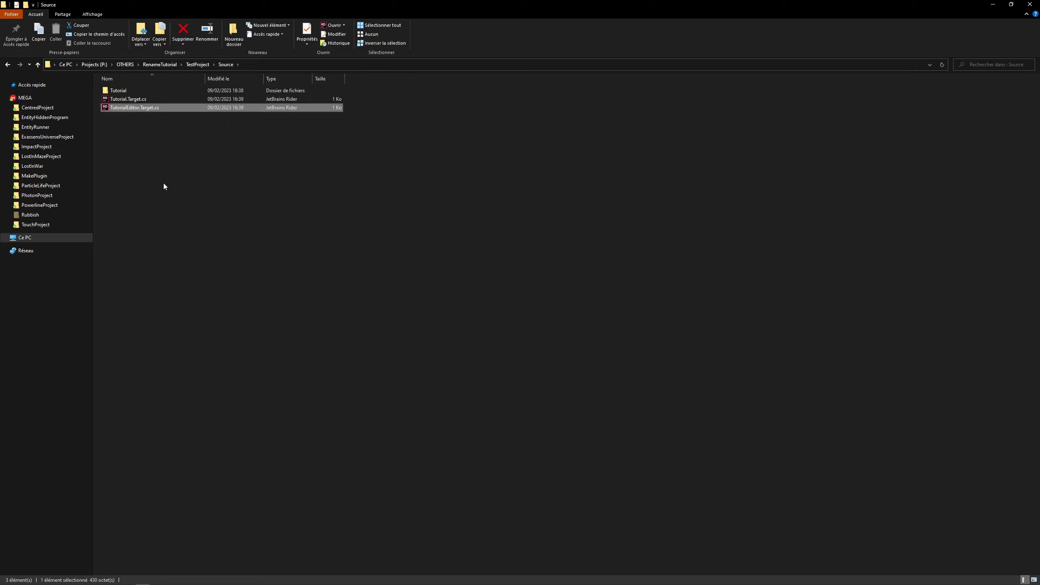
left_click(148, 103)
- In Tutorial.Target.cs, change the class, constructor and module names (lines 6, 8, 13) to Tutorial, and save
right_click(144, 101)
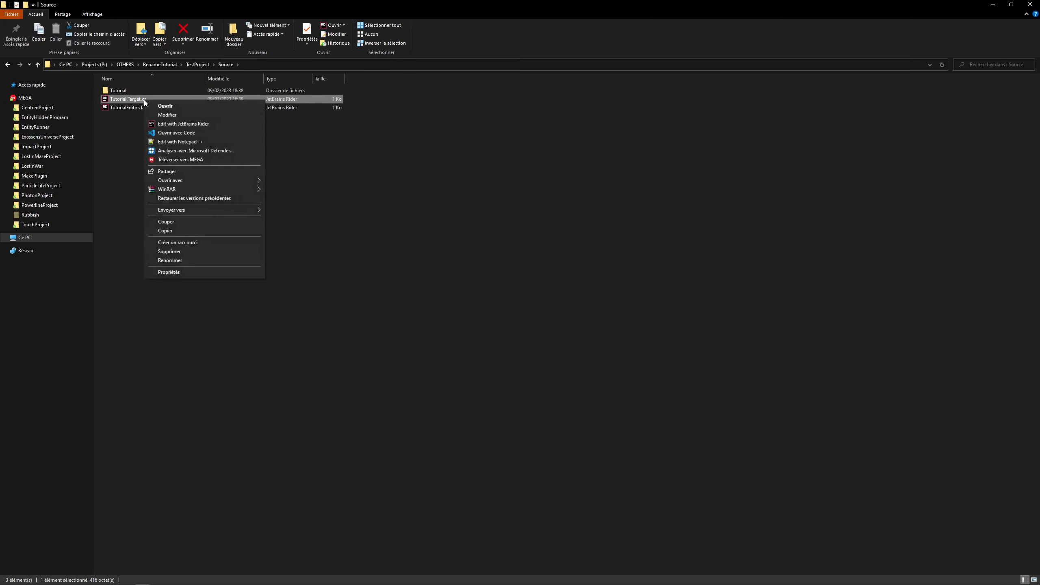
left_click(175, 133)
left_click_drag(406, 232, 440, 232)
type("Tutorial")
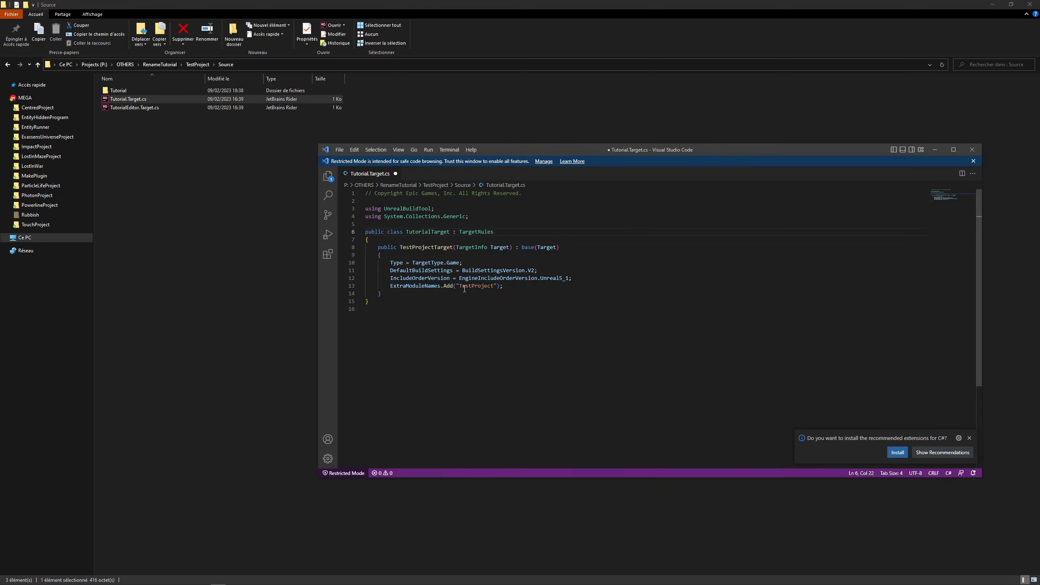
left_click_drag(401, 248, 434, 247)
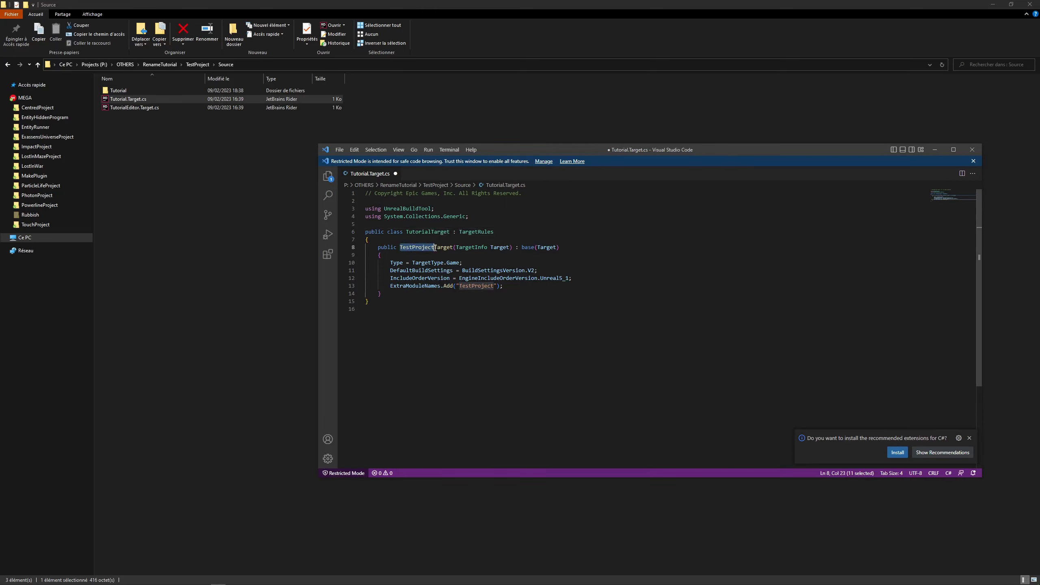
type("Tutor")
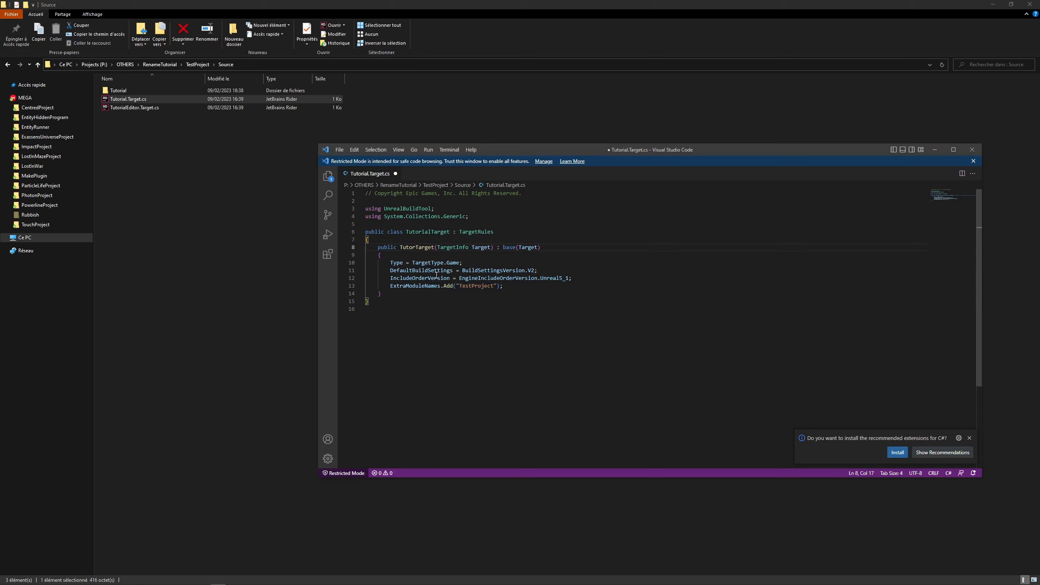
type("ial")
left_click_drag(459, 286, 496, 285)
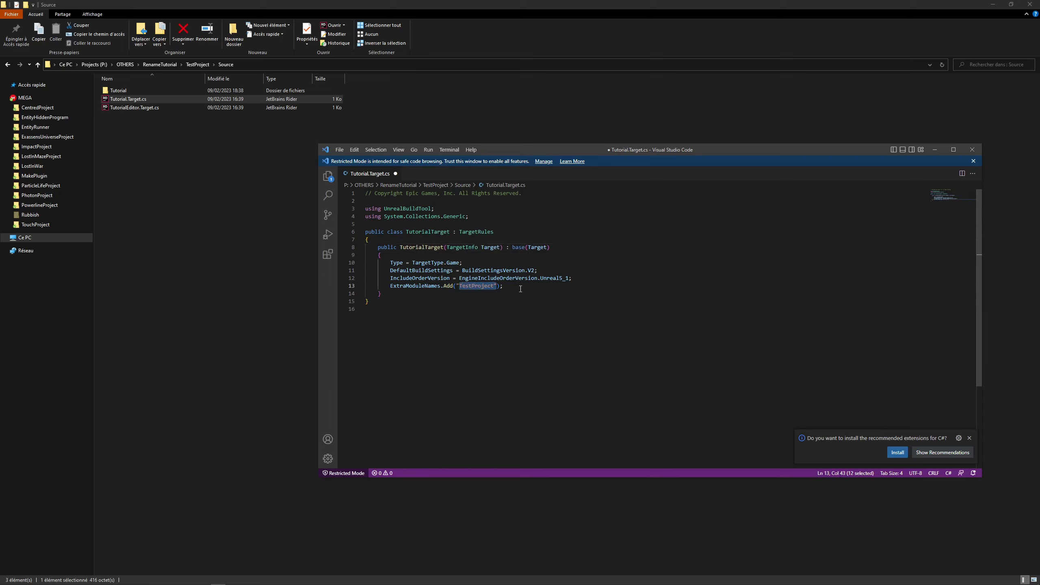
type("Tutorial")
left_click(529, 261)
key("ctrl+s")
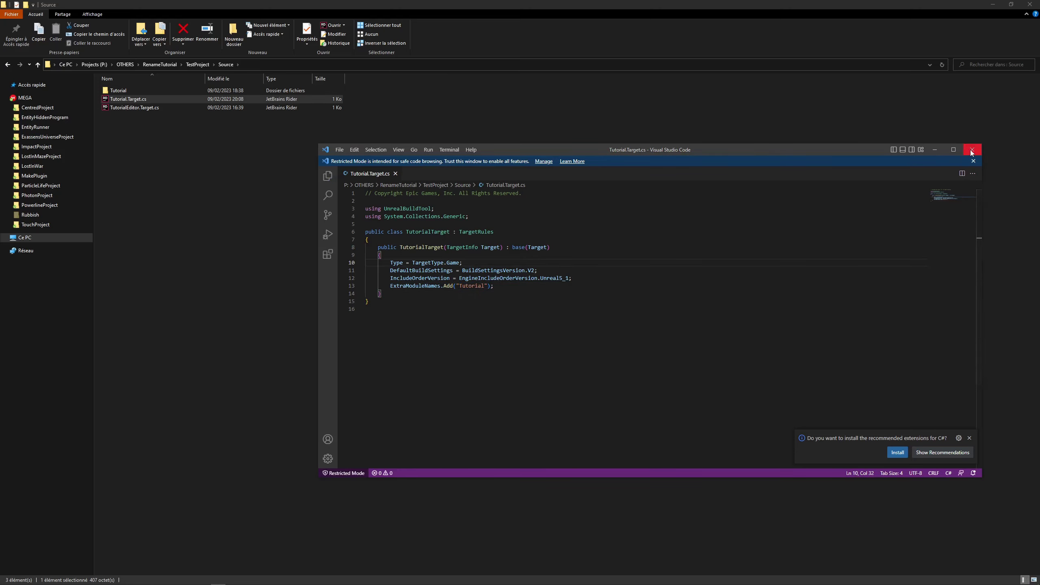
left_click(971, 152)
- In TutorialEditor.Target.cs, change TestProject to Tutorial on lines 6, 8 and 13, and save
right_click(150, 108)
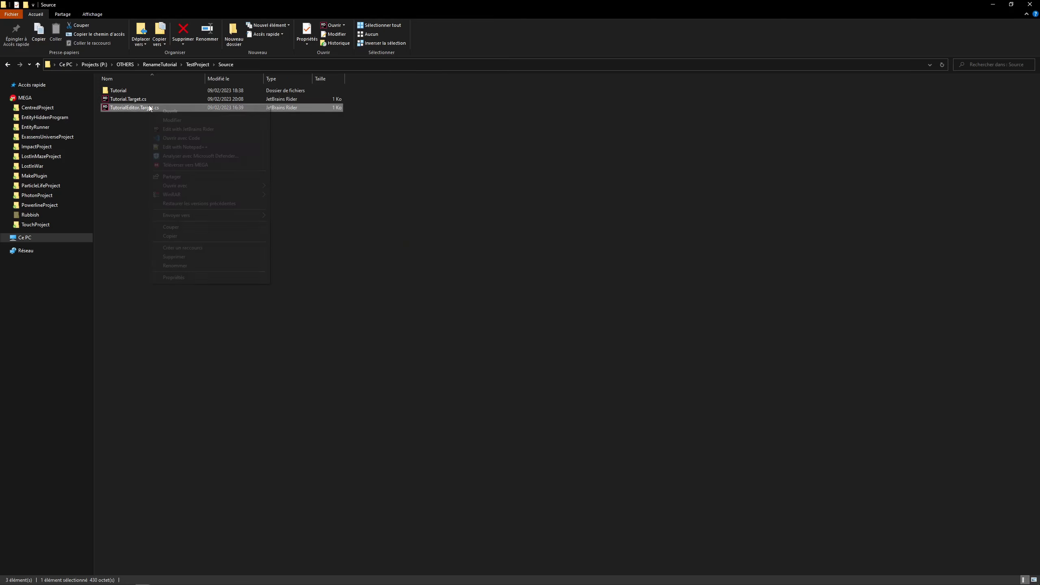
left_click(179, 148)
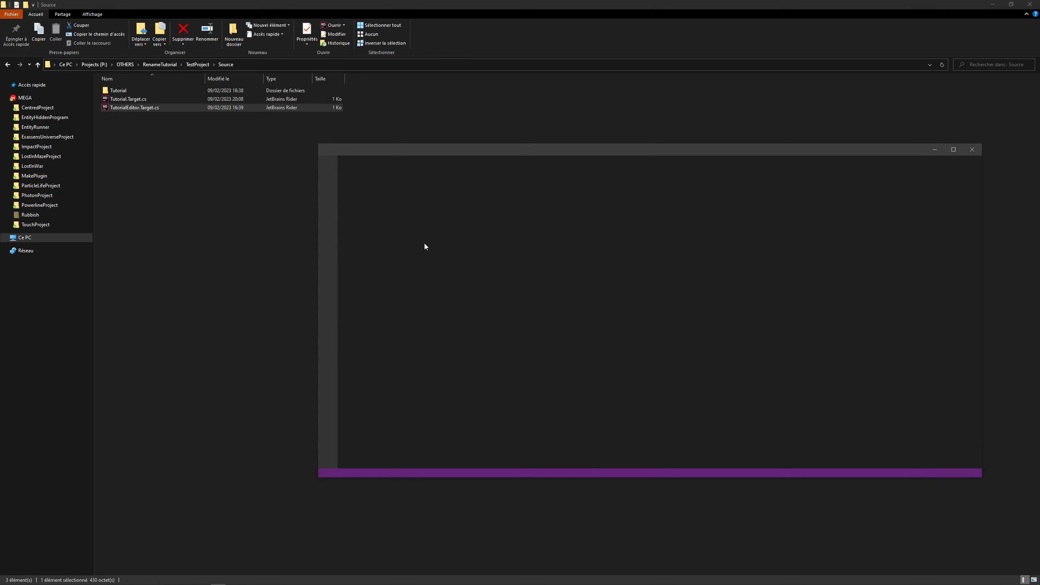
left_click_drag(407, 231, 444, 232)
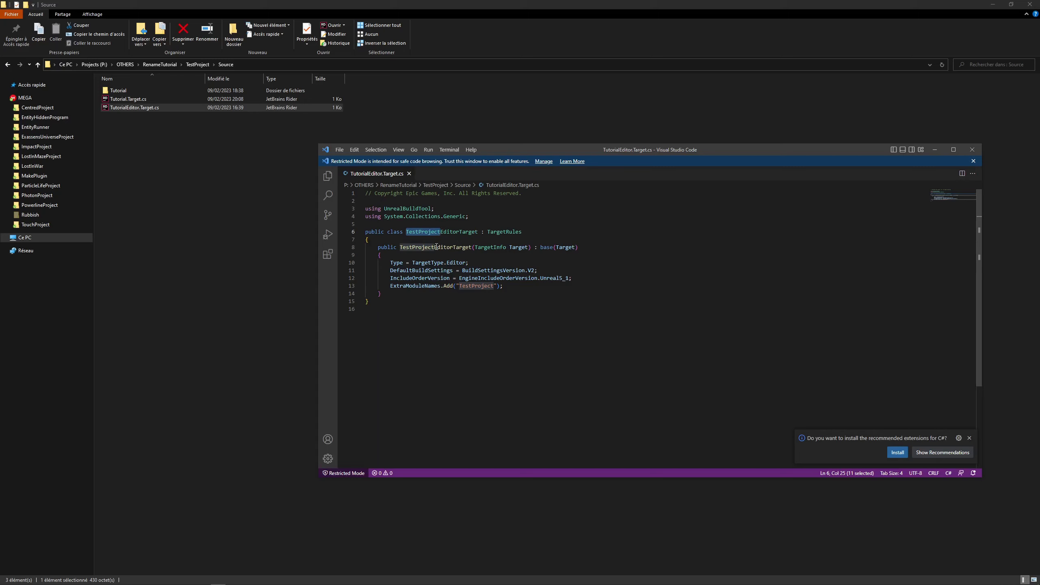
type("Tutorial")
left_click_drag(401, 247, 435, 247)
type("Tutorial")
left_click_drag(461, 286, 495, 285)
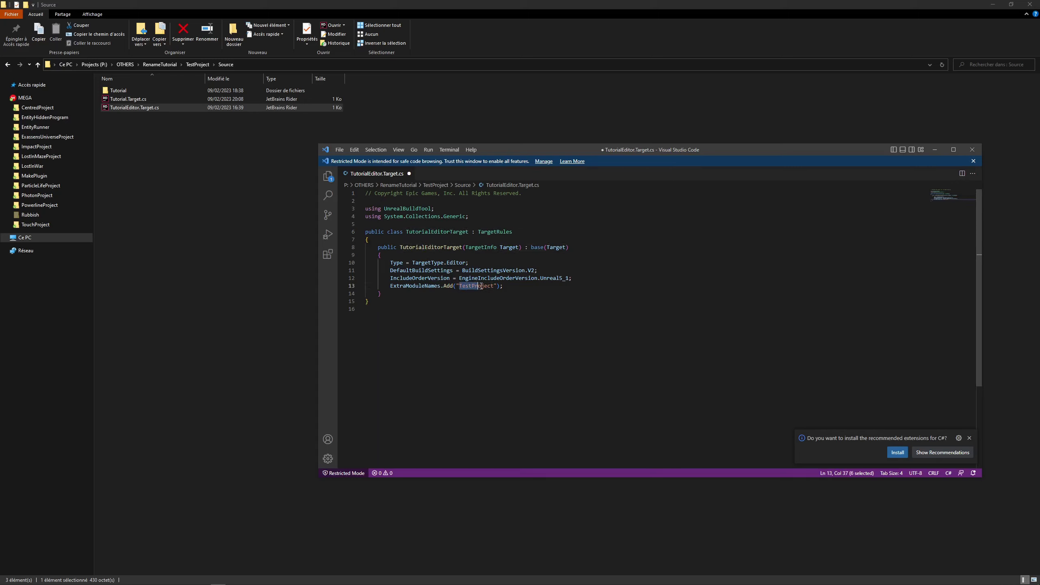
type("Tutorial")
key("ctrl+s")
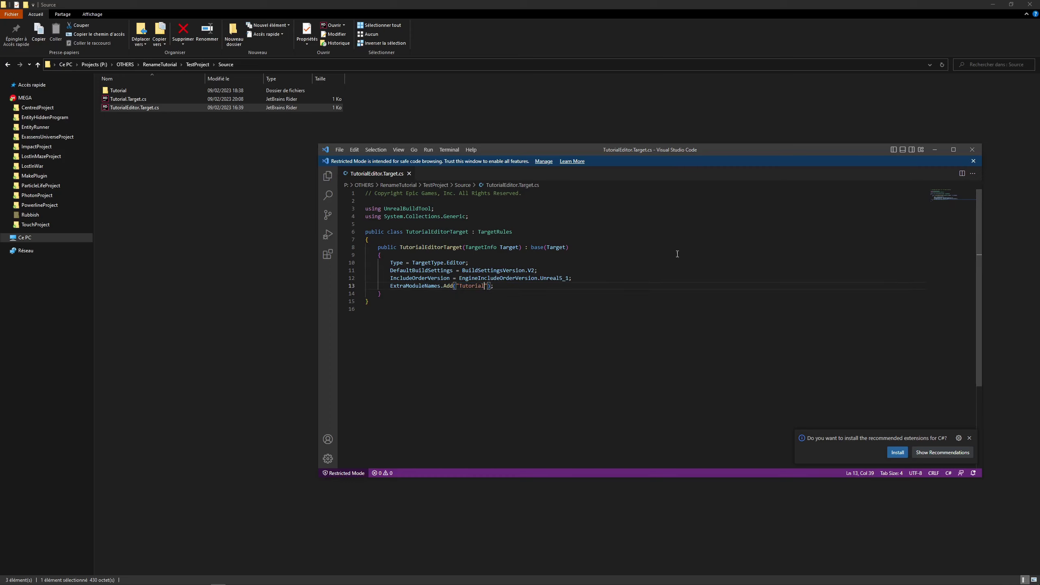
left_click(972, 150)
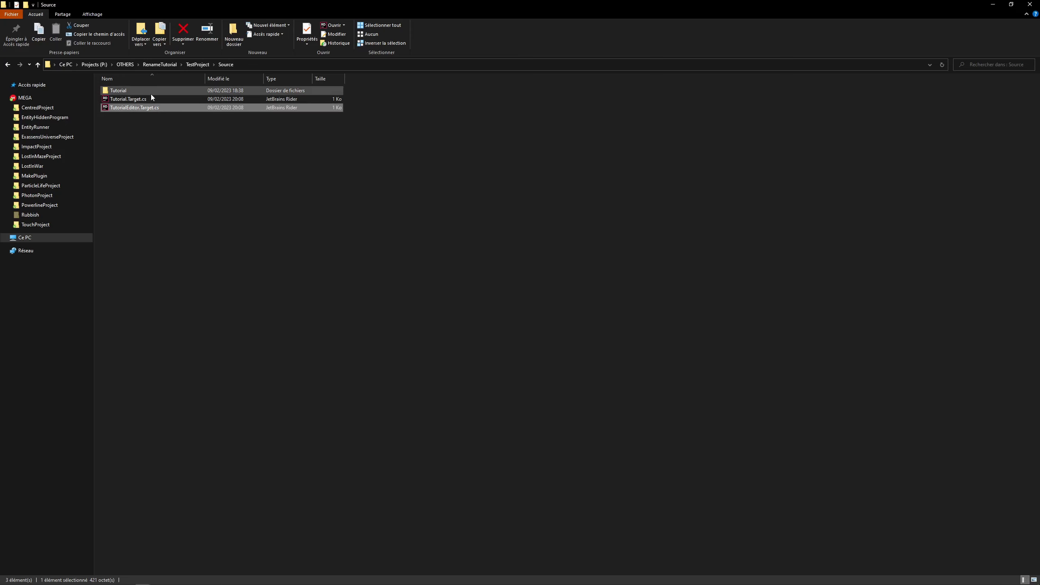
- In the Tutorial module folder, rename TestProject.Build.cs to Tutorial.Build.cs
double_click(128, 91)
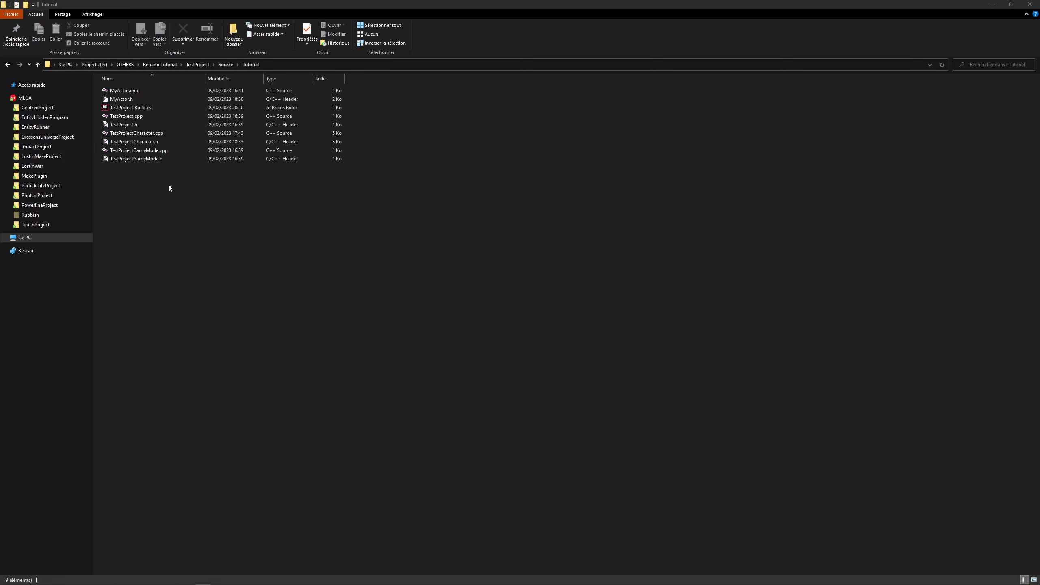
left_click(140, 108)
left_click(139, 108)
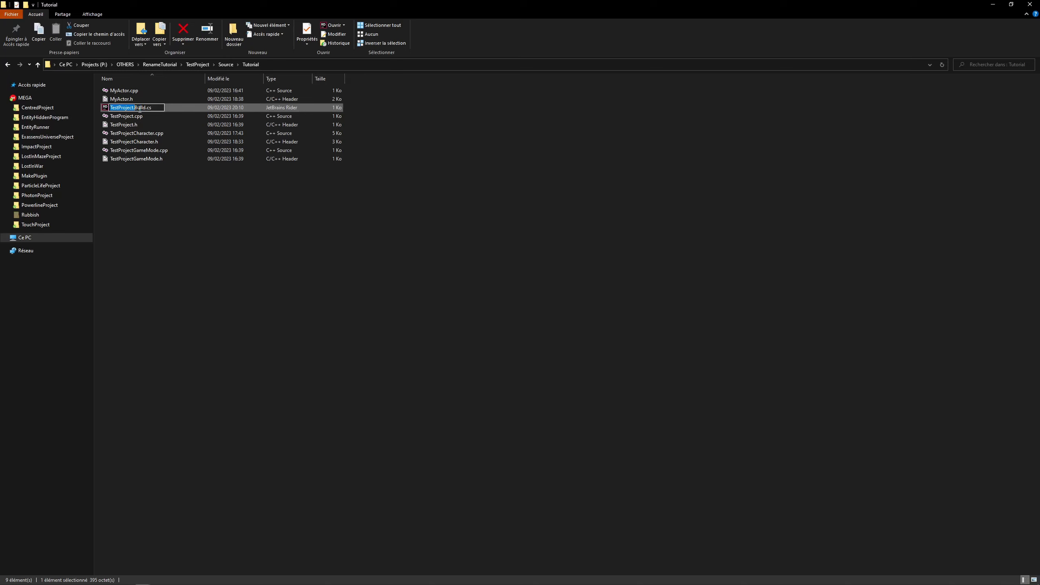
type("Tutorial")
key("Return")
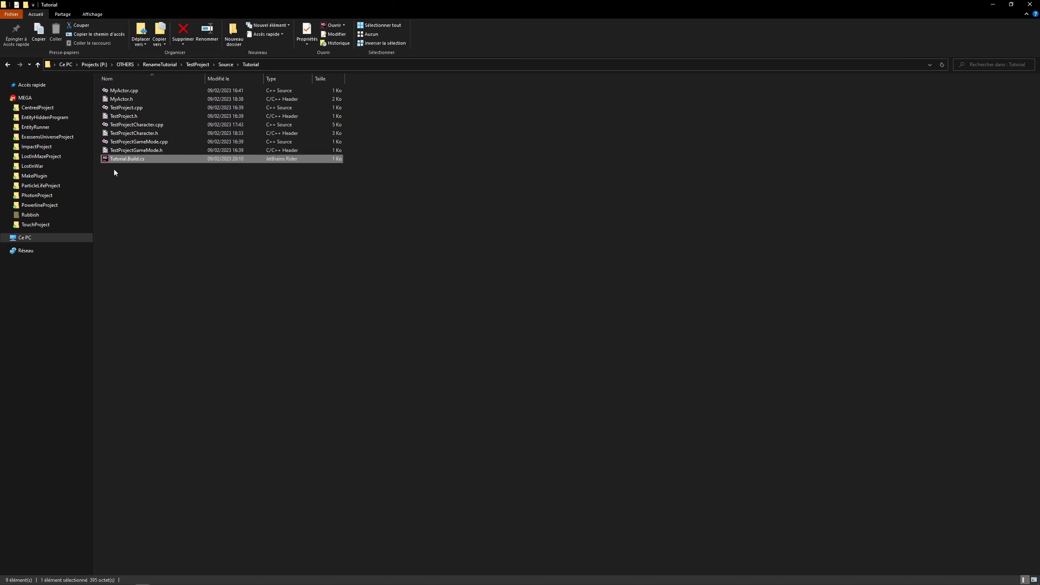
- Change the class and constructor on lines 5 and 7 of Tutorial.Build.cs to Tutorial, and save
right_click(127, 160)
left_click(147, 193)
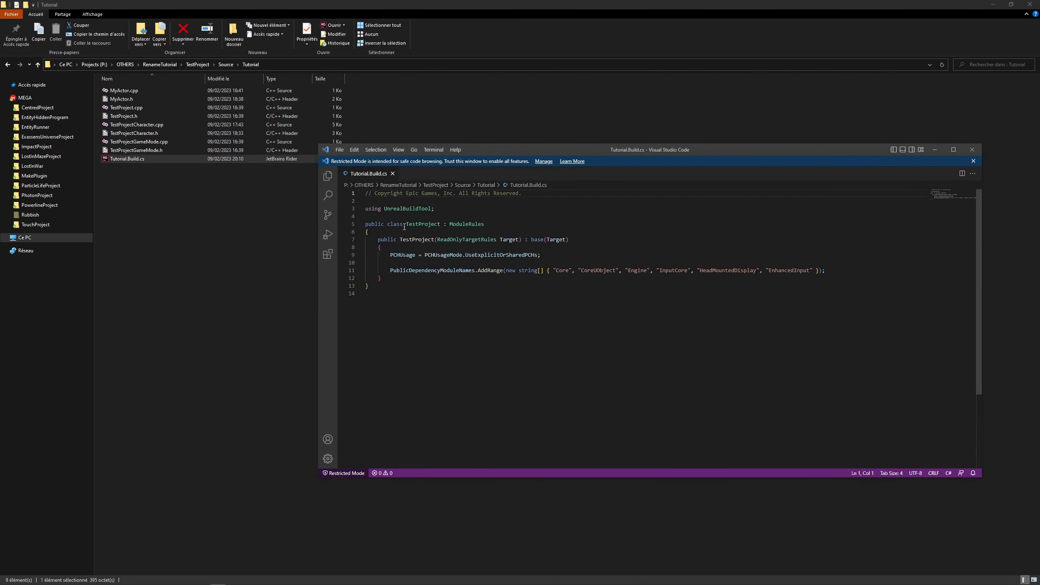
mouse_move(406, 224)
left_mouse_down()
mouse_move(441, 224)
mouse_move(434, 240)
left_mouse_up()
type("Tutorial")
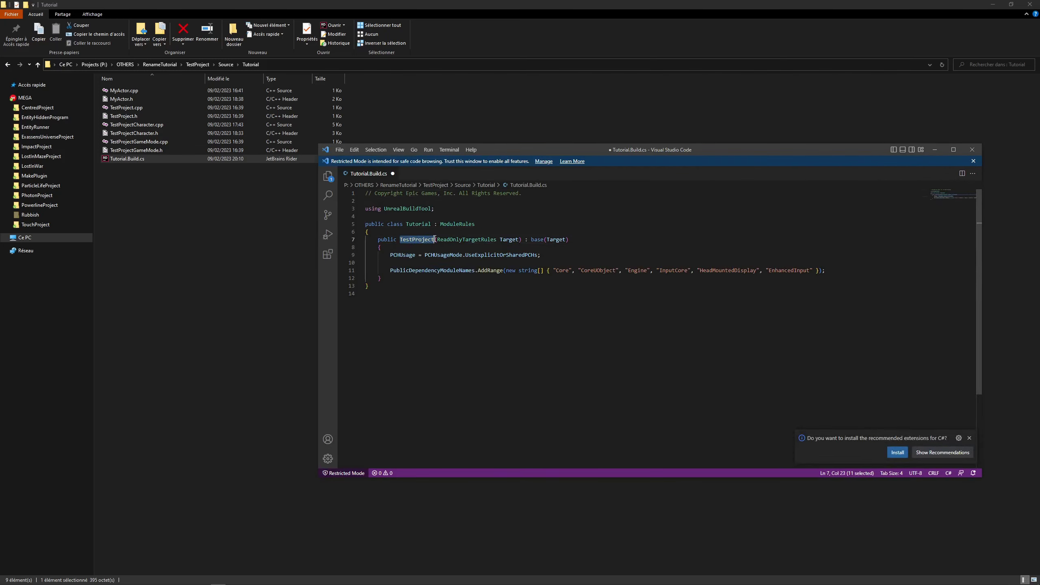
type("Tutorial")
key("ctrl+s")
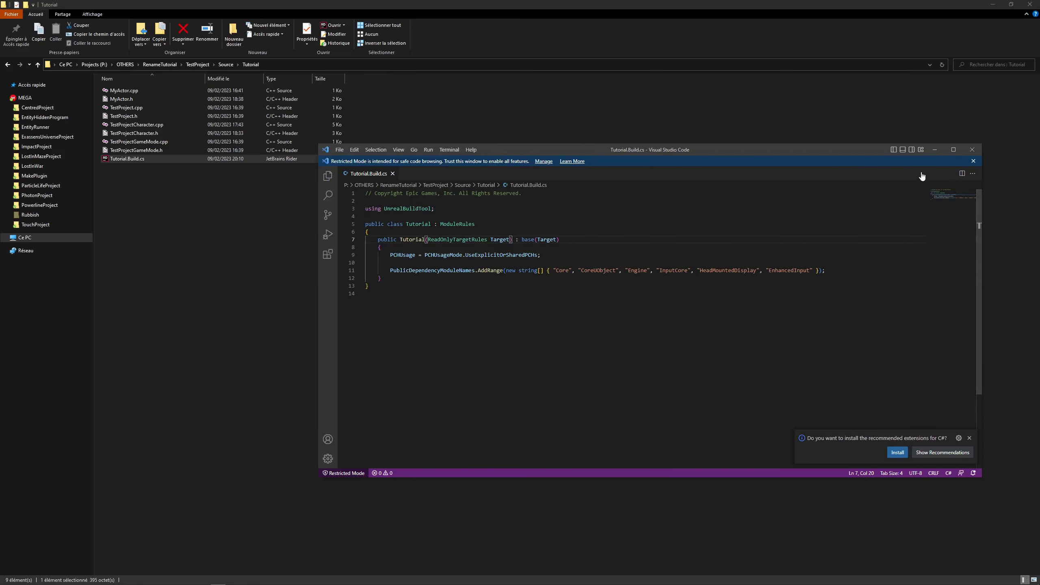
left_click(968, 151)
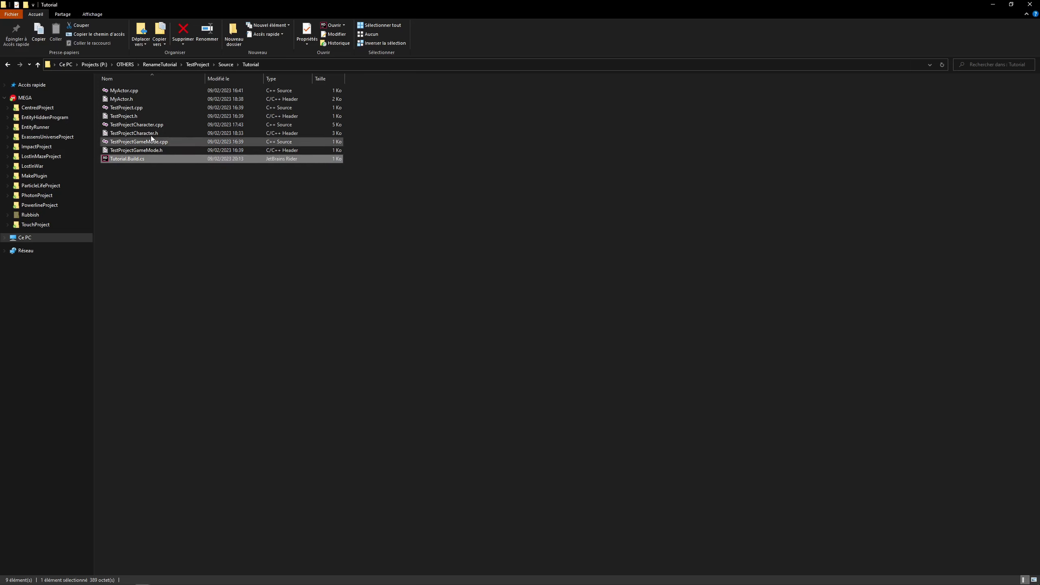
- Rename TestProject.h to Tutorial.h
left_click(143, 116)
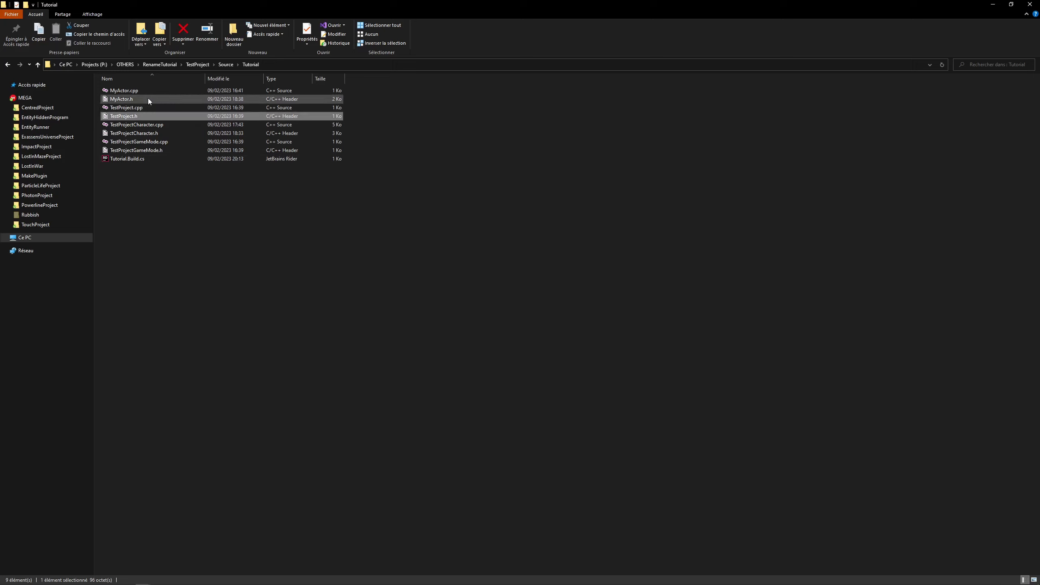
left_click(147, 106)
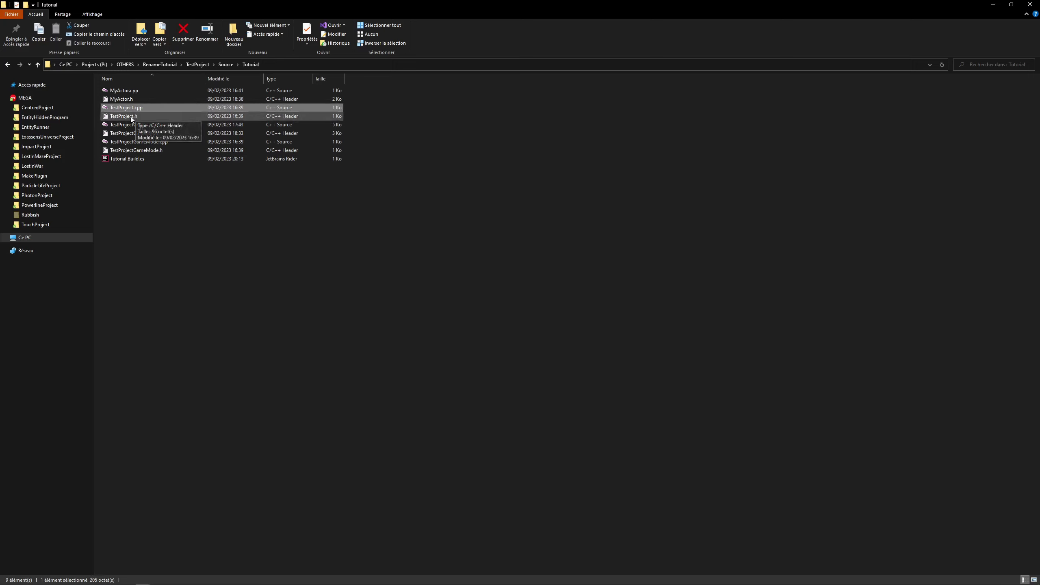
left_click(131, 118)
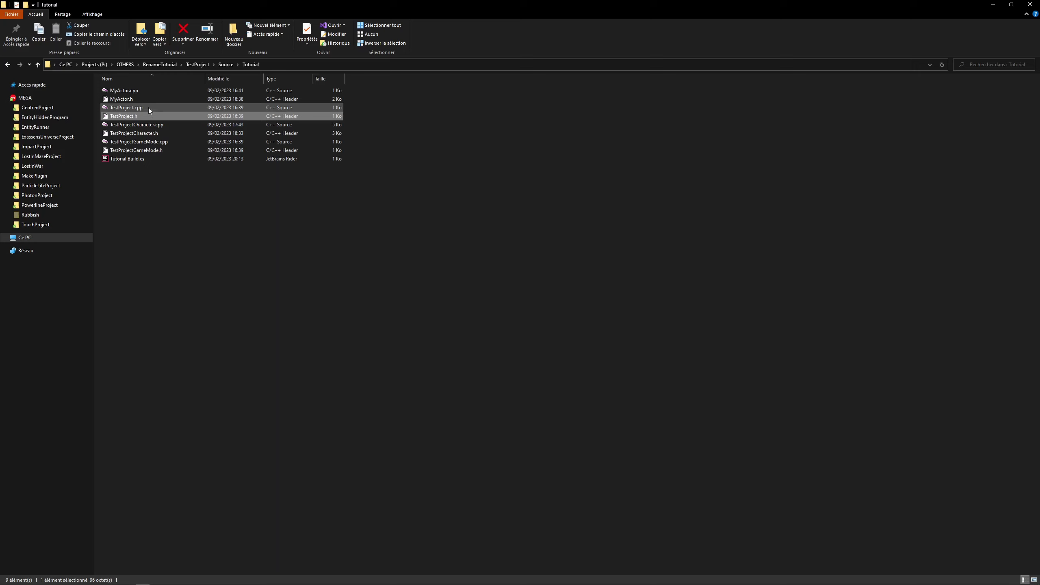
left_click(140, 115)
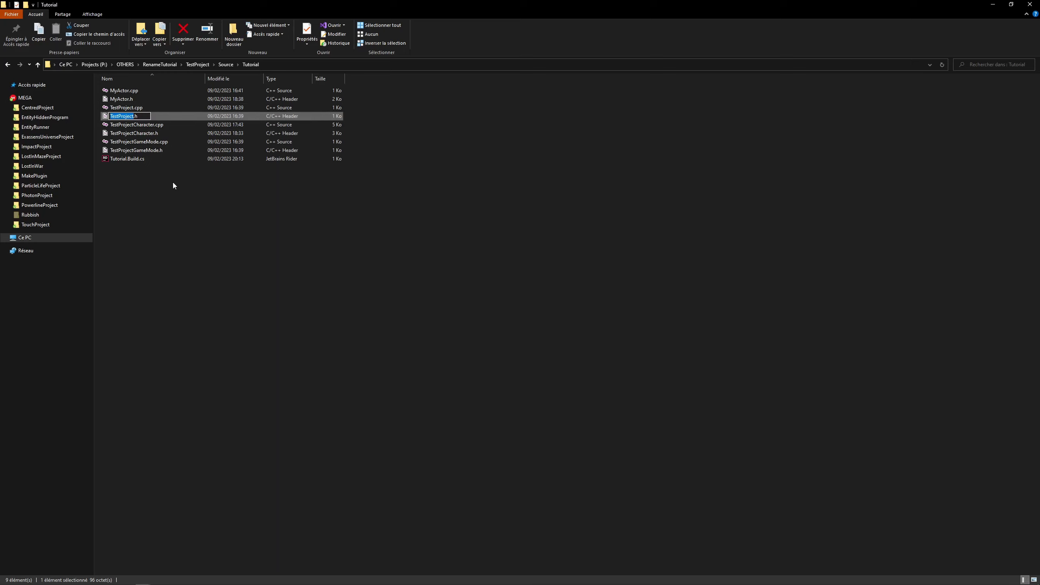
type("Tutorial")
key("Return")
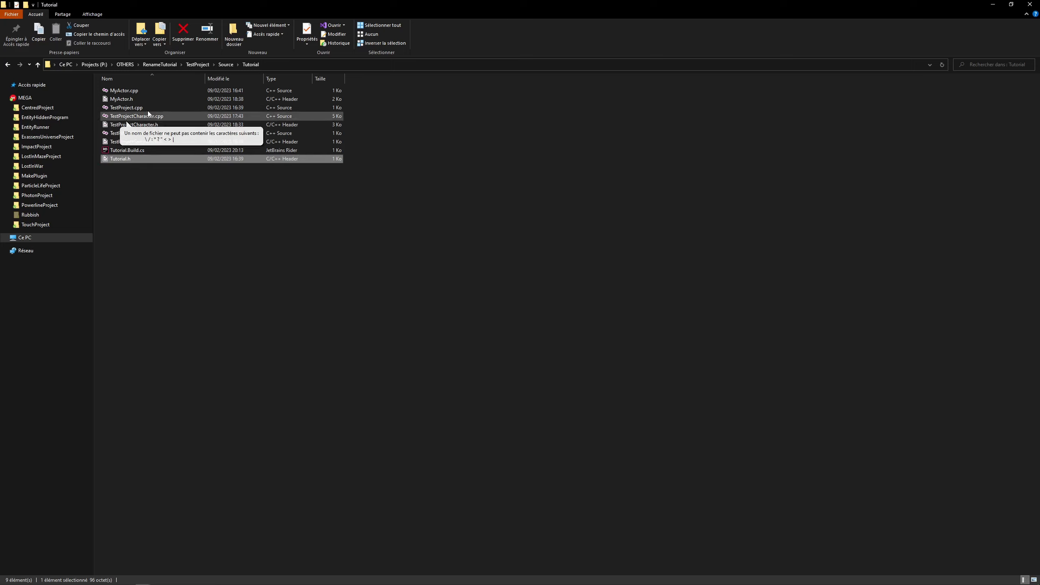
- Rename TestProject.cpp to Tutorial.cpp
left_click(147, 106)
key("F2")
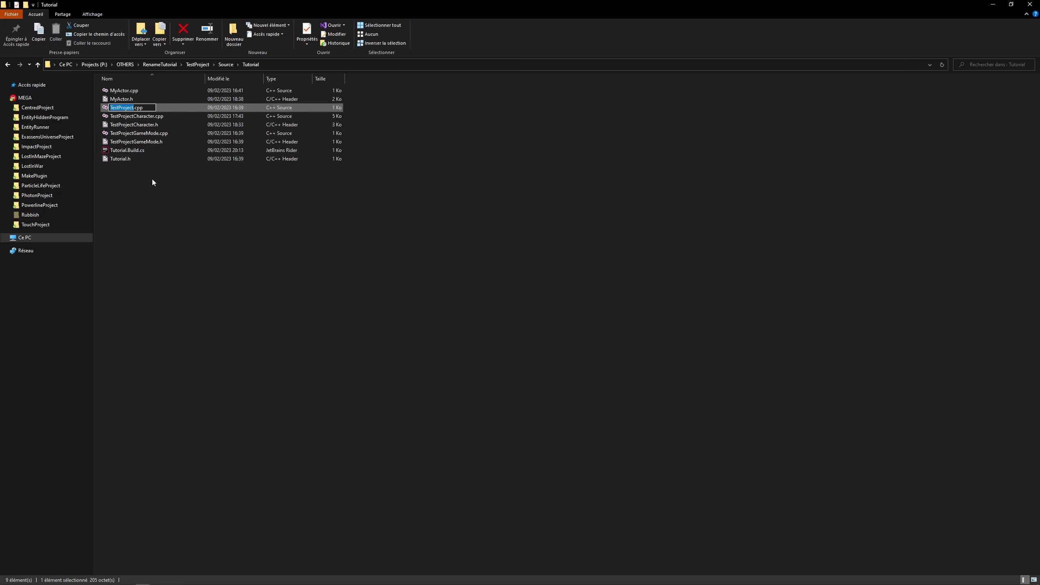
type("Tutorial")
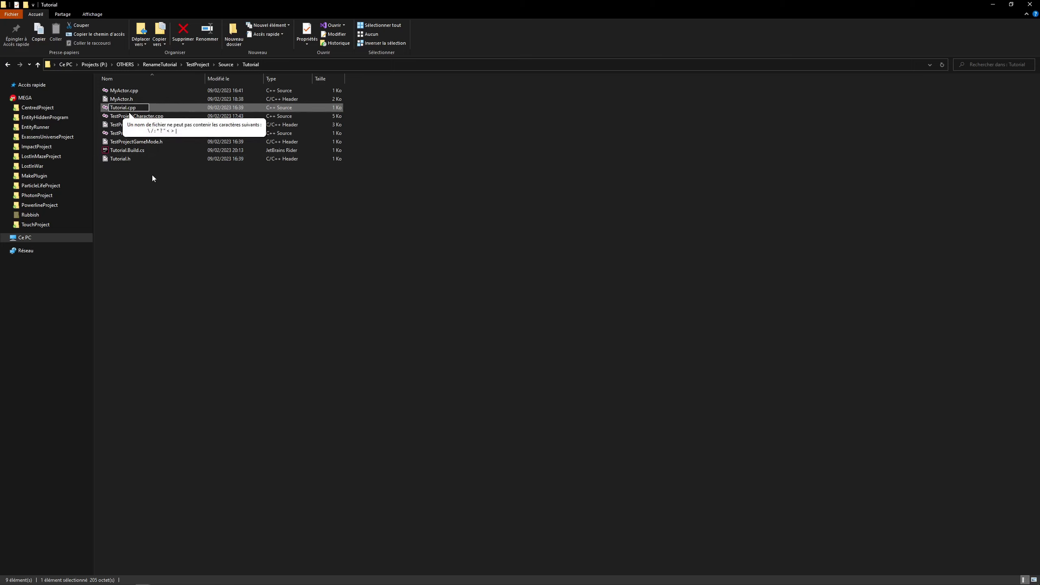
key("Return")
- Briefly open Tutorial.h in Visual Studio Code, then close it
right_click(137, 158)
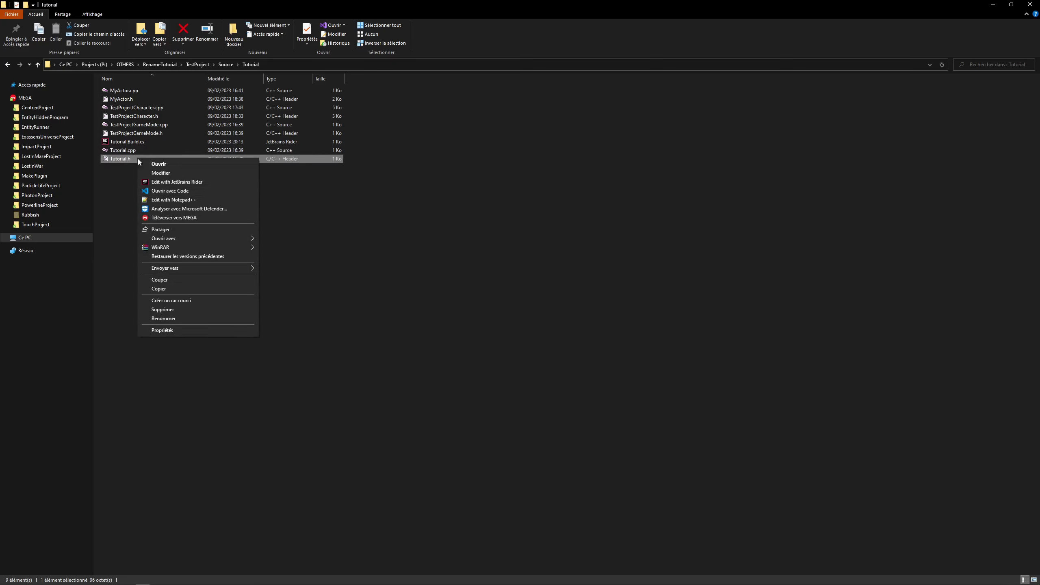
left_click(170, 191)
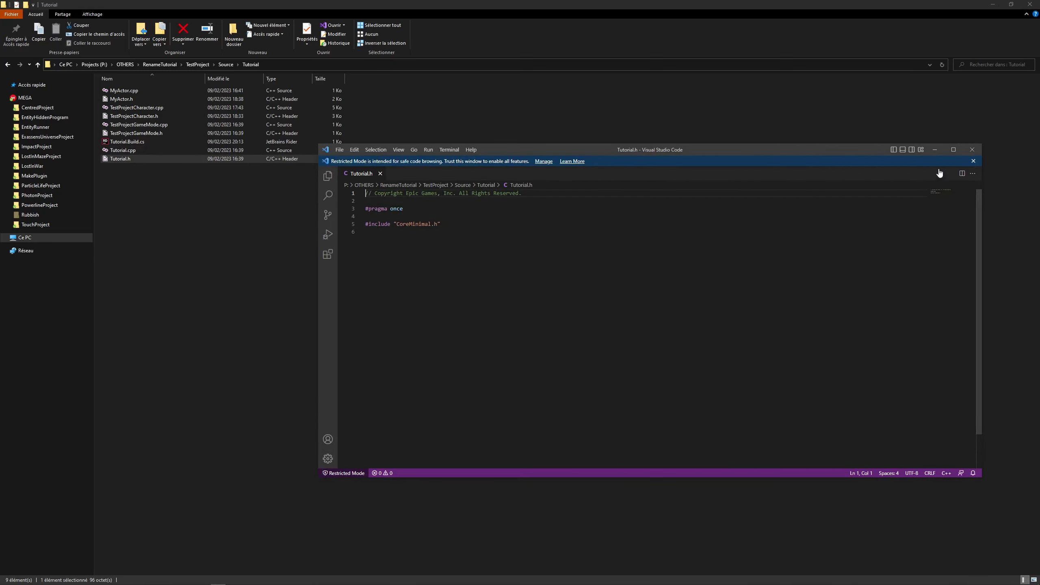
left_click(969, 149)
left_click(139, 151)
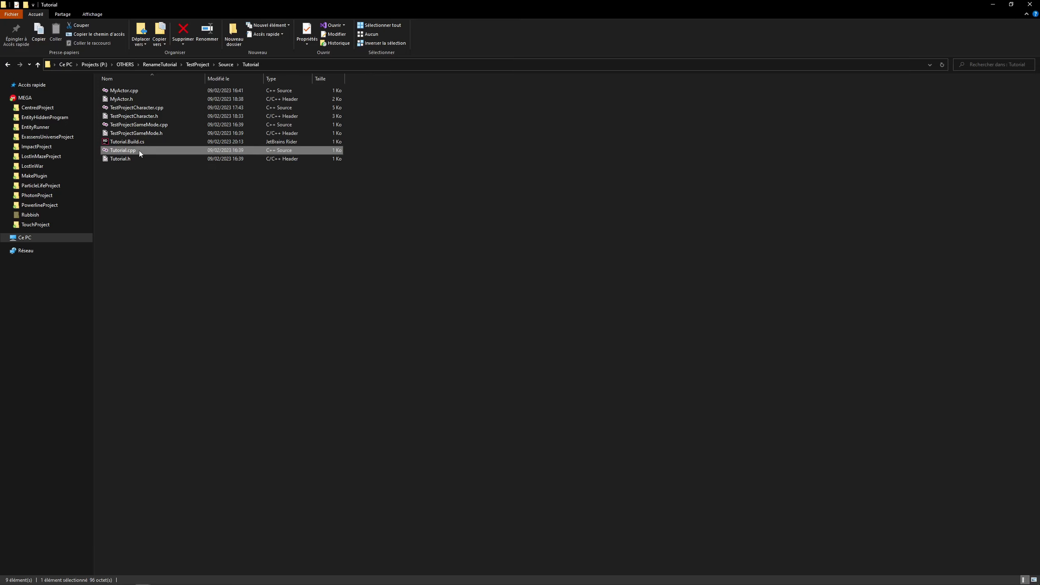
- In Tutorial.cpp, change the line-3 include and both line-6 module names from TestProject to Tutorial, and save
right_click(139, 151)
left_click(170, 185)
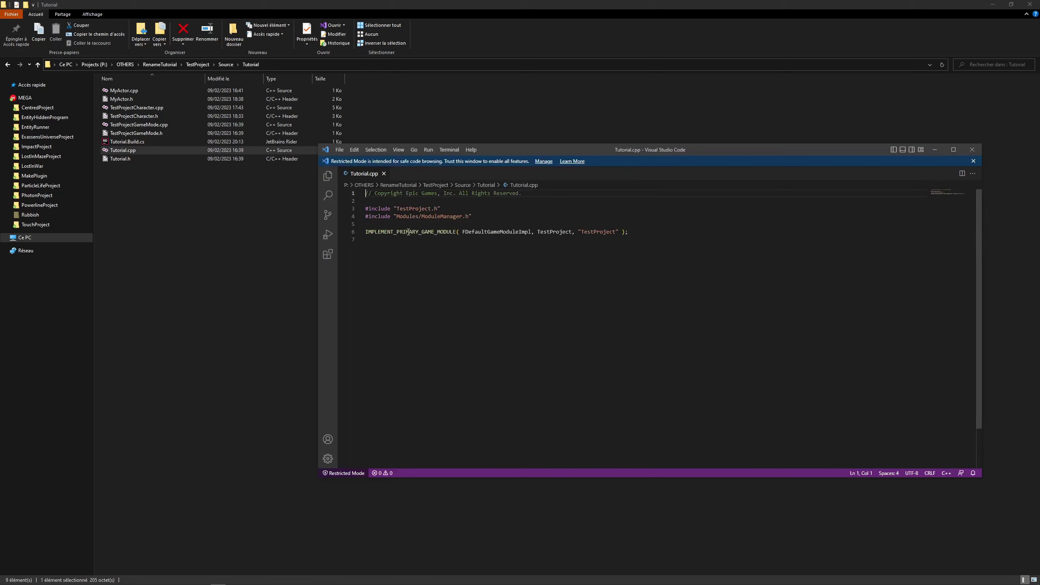
left_click_drag(397, 208, 432, 209)
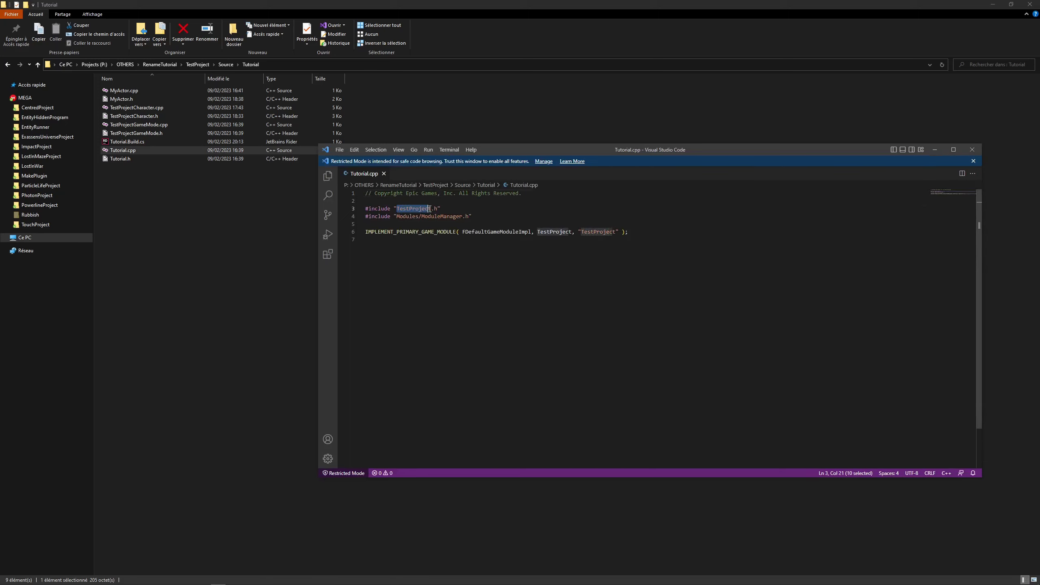
type("Tutorial")
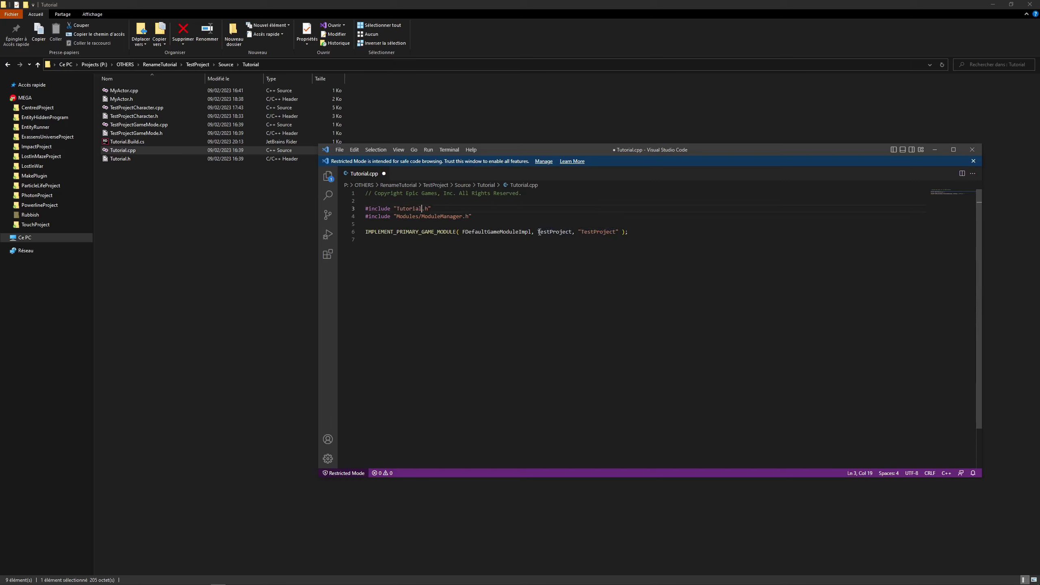
left_click_drag(581, 232, 615, 232)
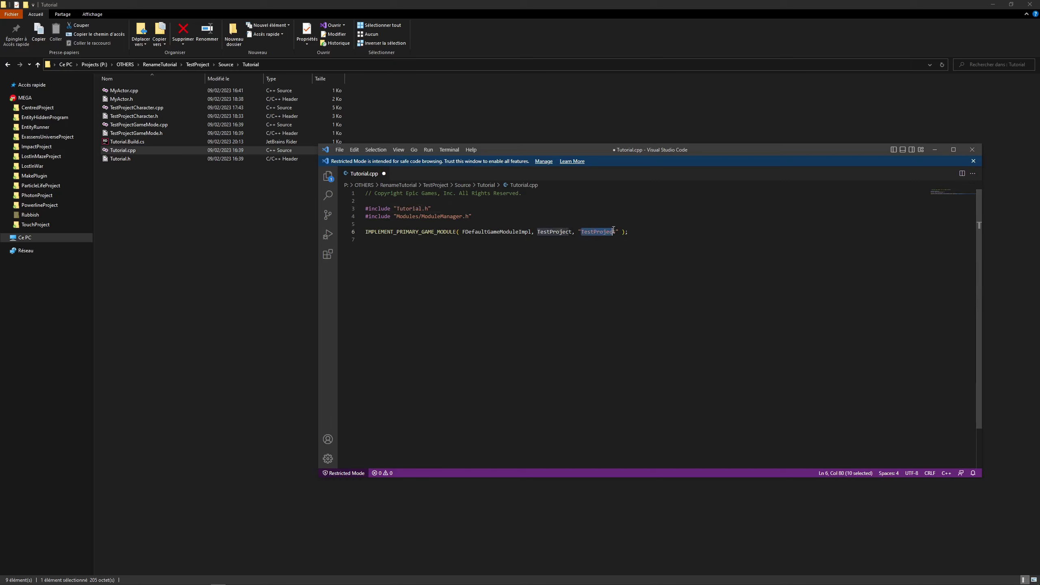
type("Tutorial")
left_click_drag(537, 232, 571, 232)
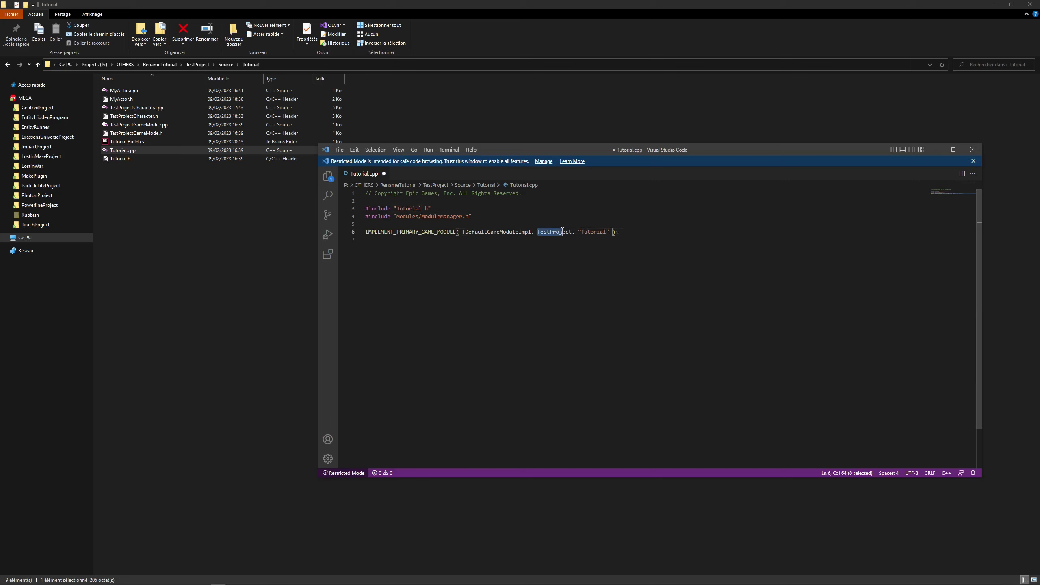
type("Tutorial")
key("ctrl+s")
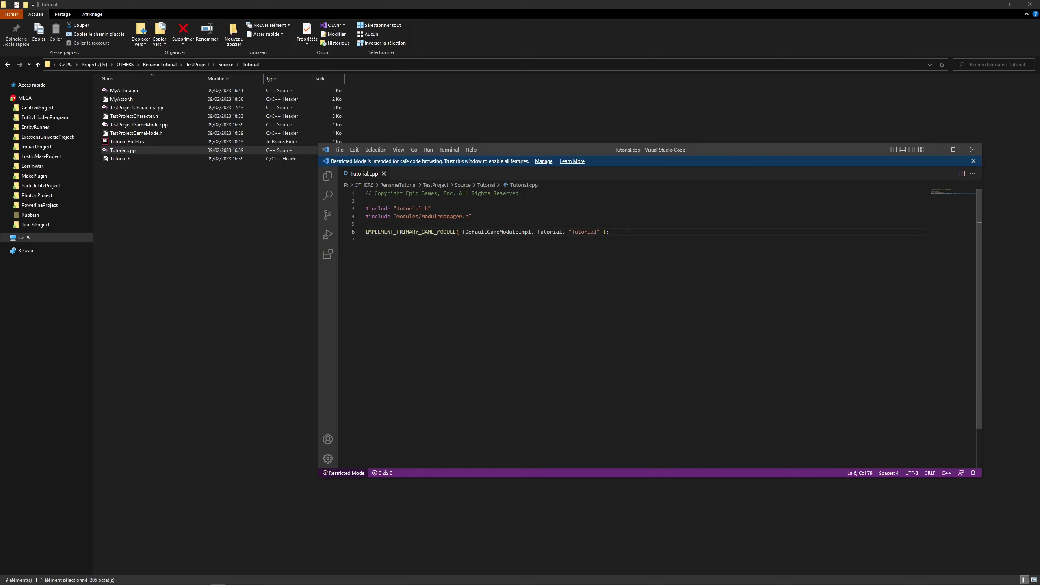
left_click(628, 232)
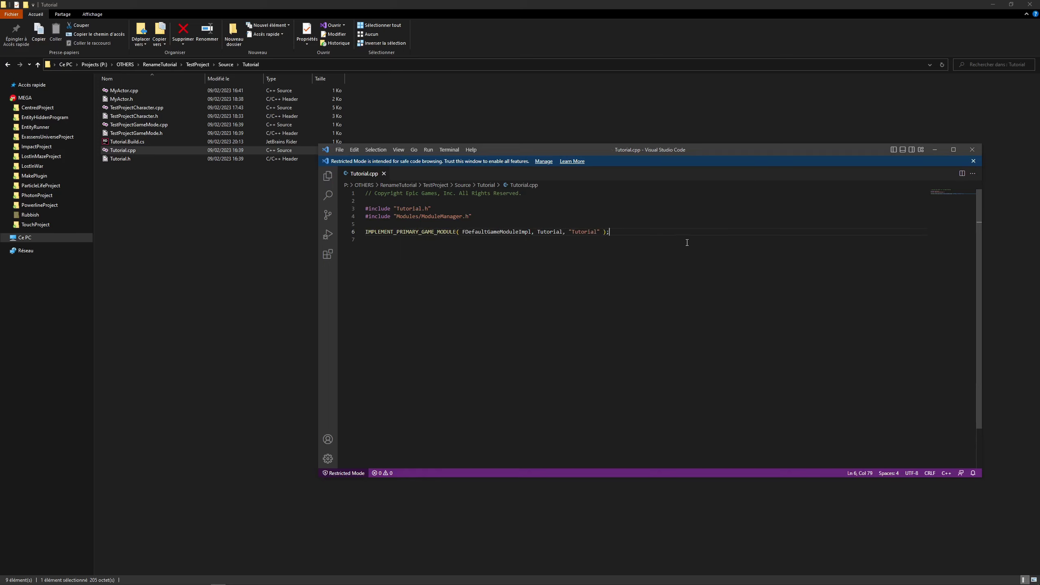
- Close Tutorial.cpp and review TestProjectGameMode.h in Visual Studio Code
left_click(972, 150)
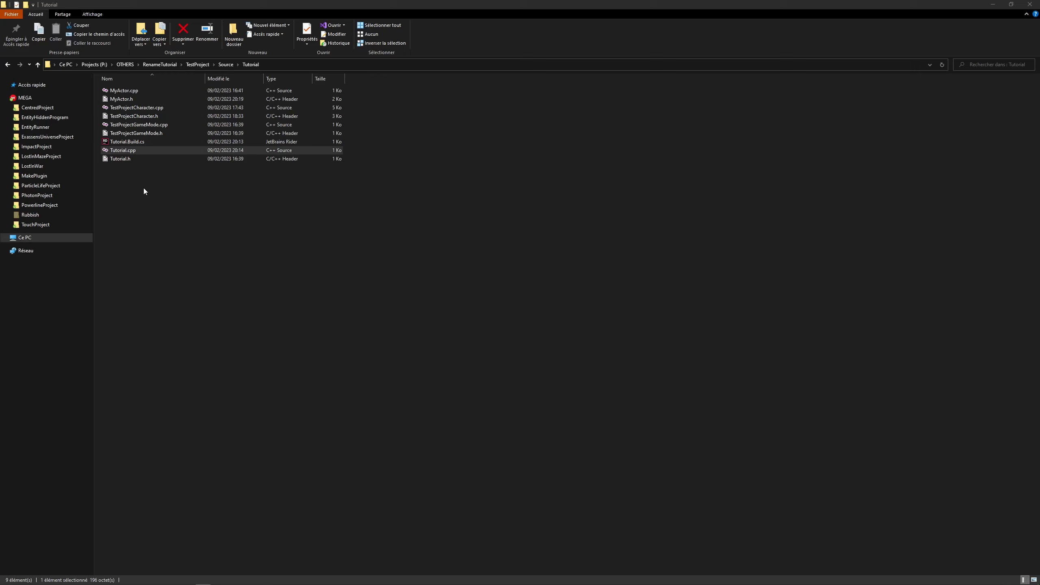
left_click(156, 133)
right_click(156, 135)
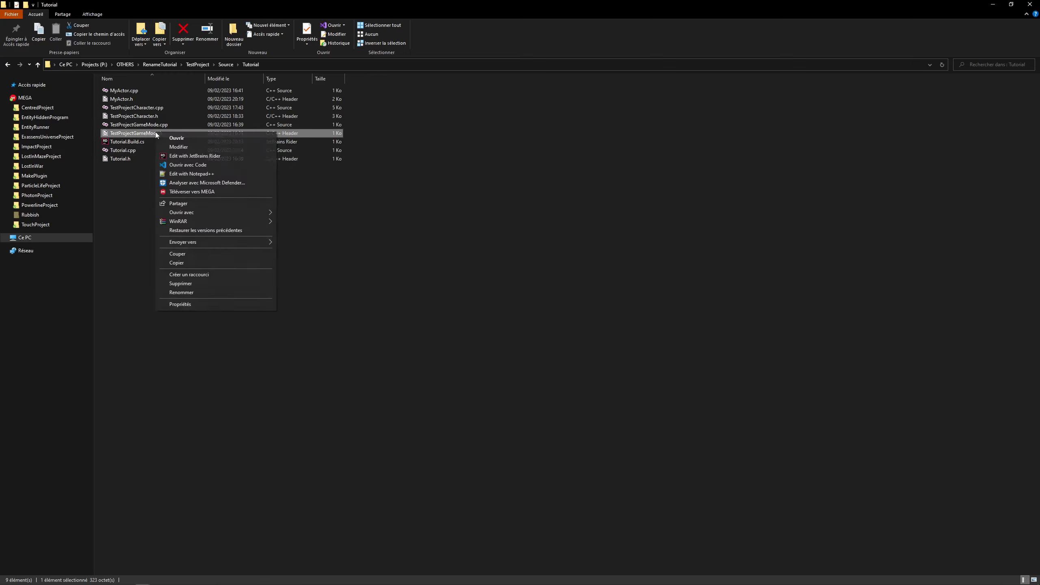
key("Down")
key("Down")
key("Down")
key("Return")
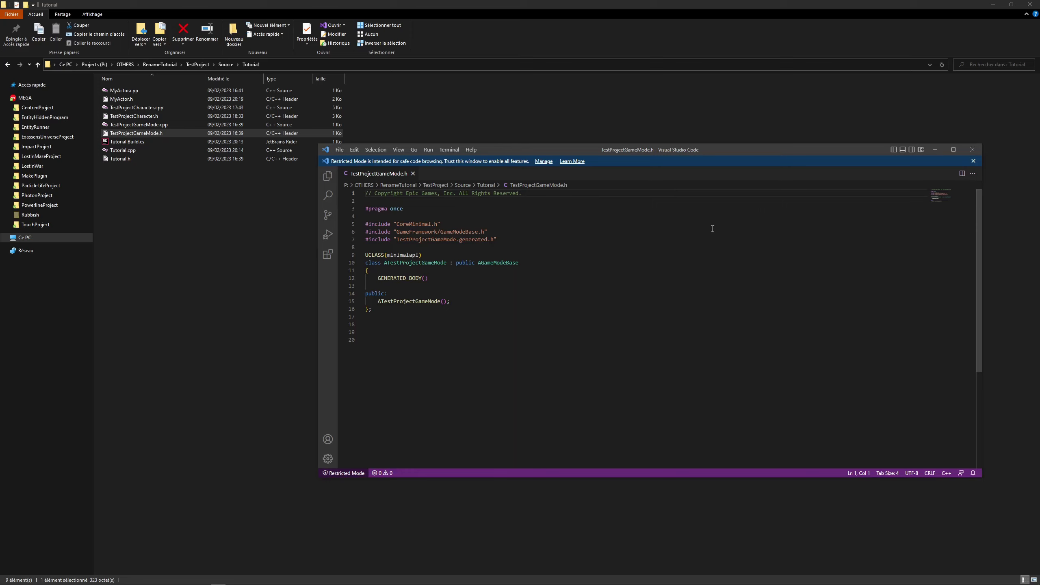
left_click(972, 149)
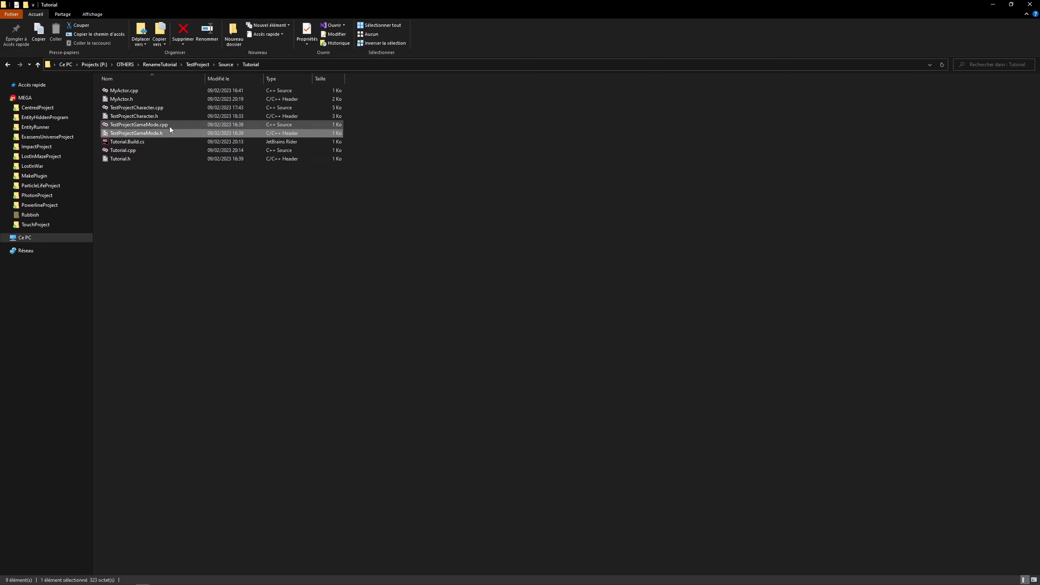
- Review TestProjectCharacter.h in Visual Studio Code, then close it
left_click(161, 114)
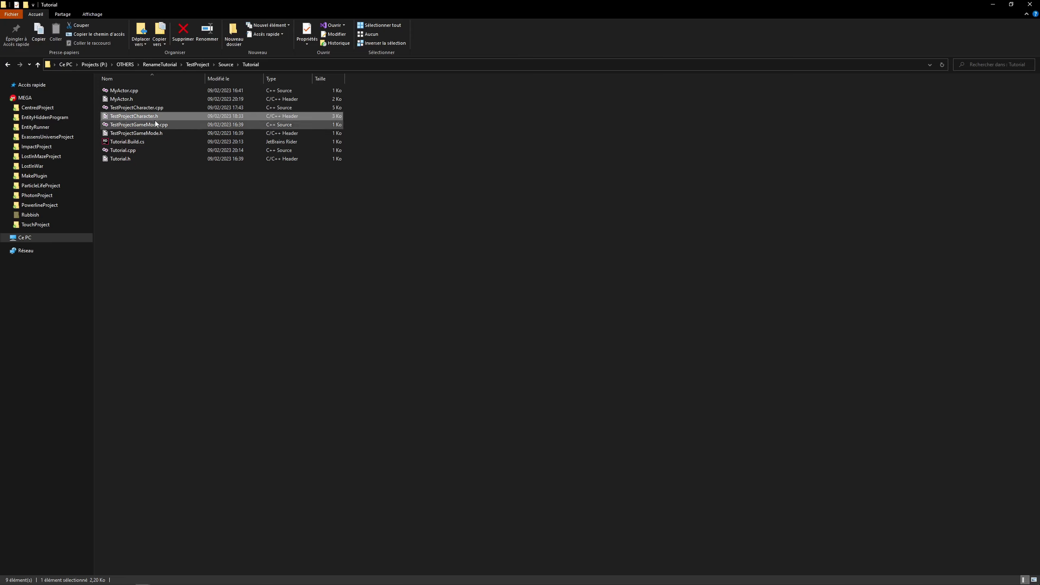
right_click(156, 114)
left_click(176, 143)
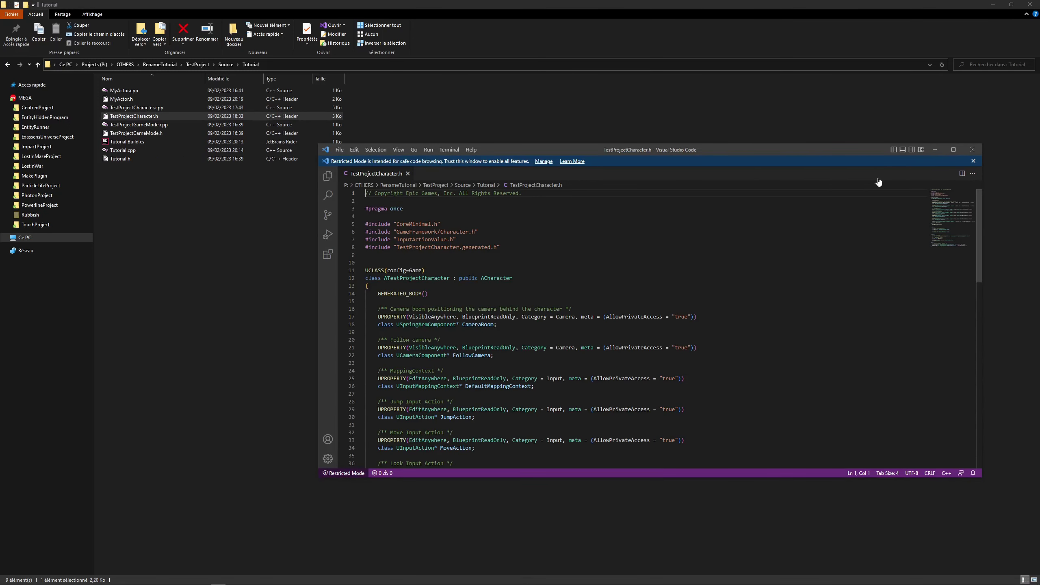
left_click(972, 150)
- Open MyActor.h in VS Code, change TESTPROJECT_API to TUTORIAL_API on line 37, and save
right_click(122, 99)
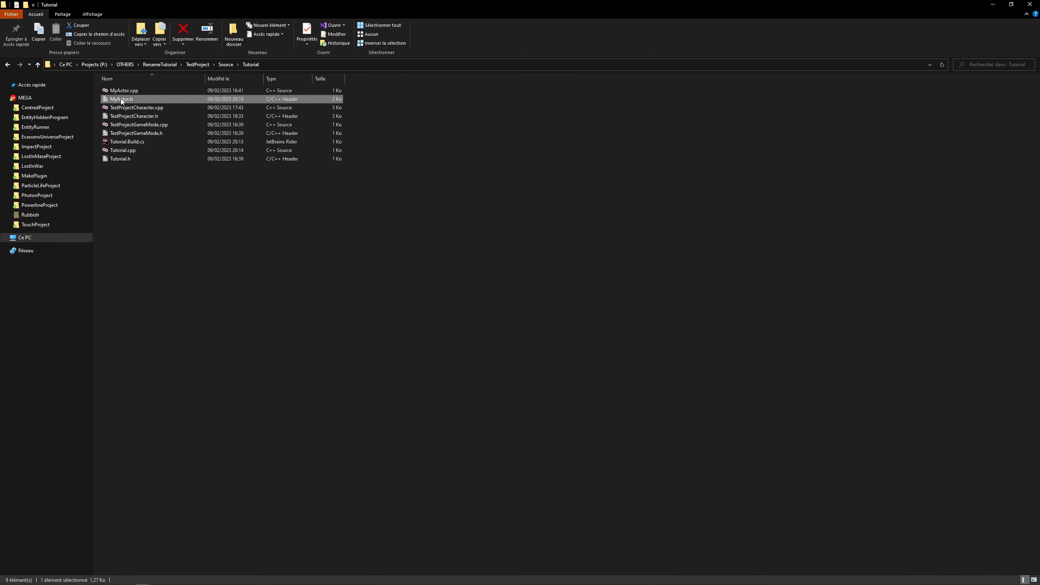
left_click(152, 131)
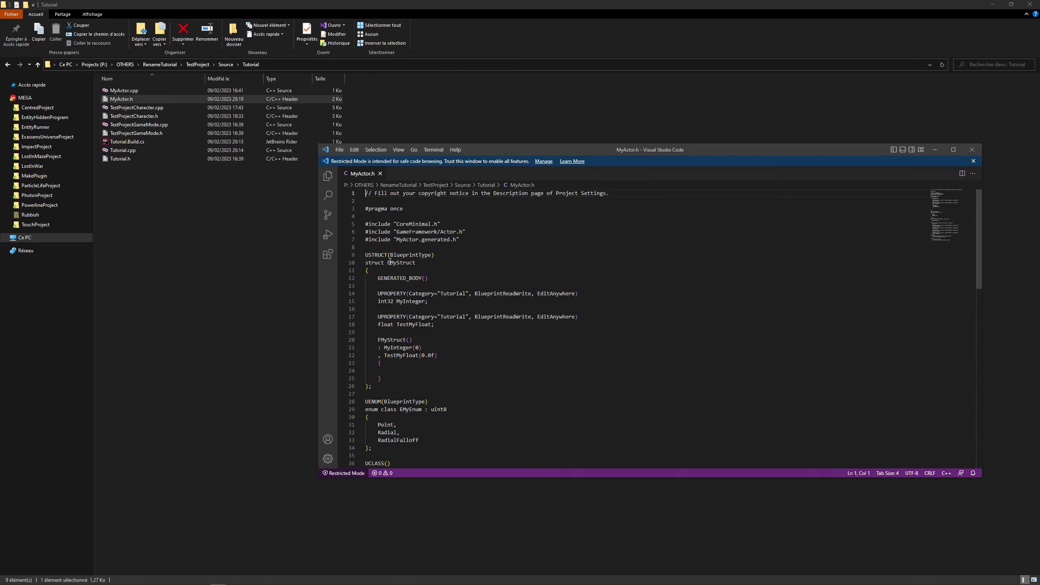
scroll(390, 261, "down", 6)
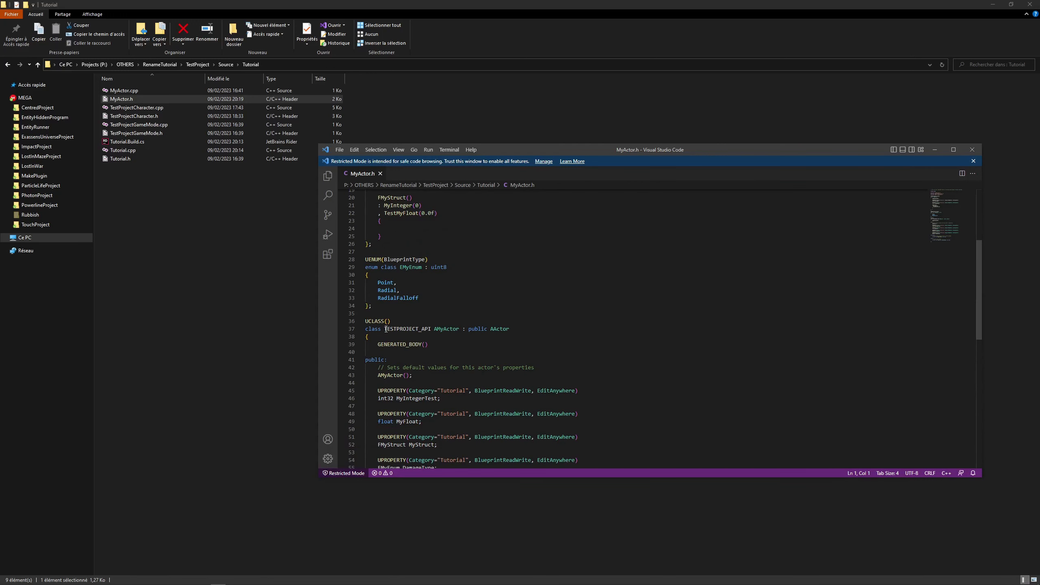
left_click_drag(385, 329, 419, 328)
type("TUTORIAL")
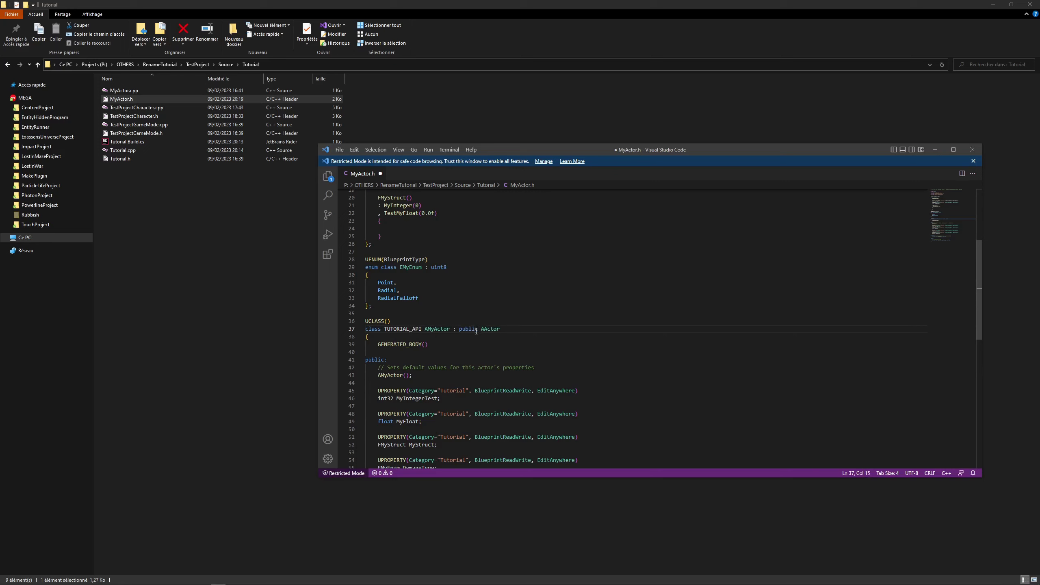
key("ctrl+s")
- Close the code editor and rename the TestProject folder under RenameTutorial to 'Tutorial'
left_click(978, 153)
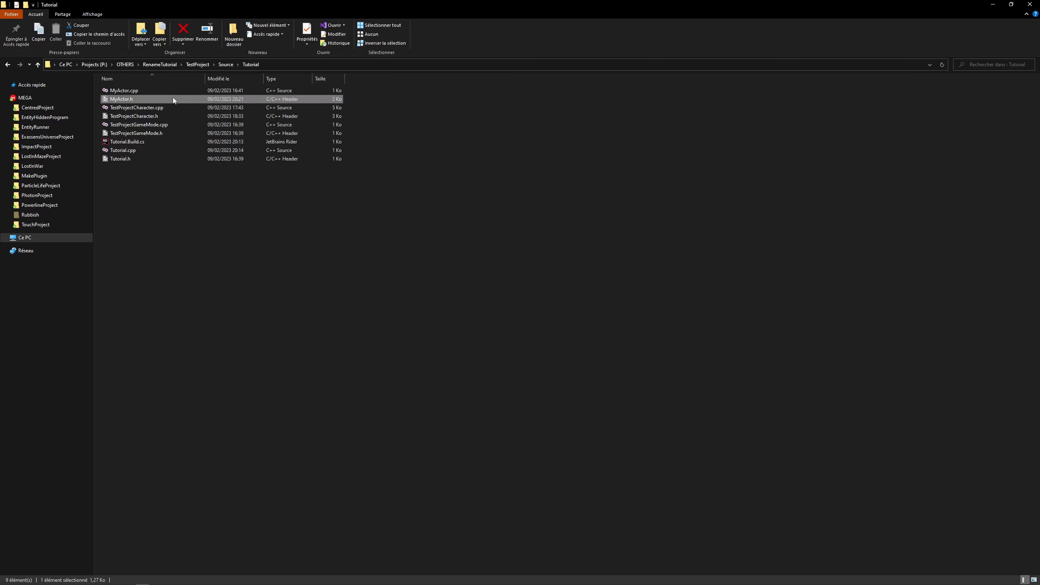
left_click(198, 64)
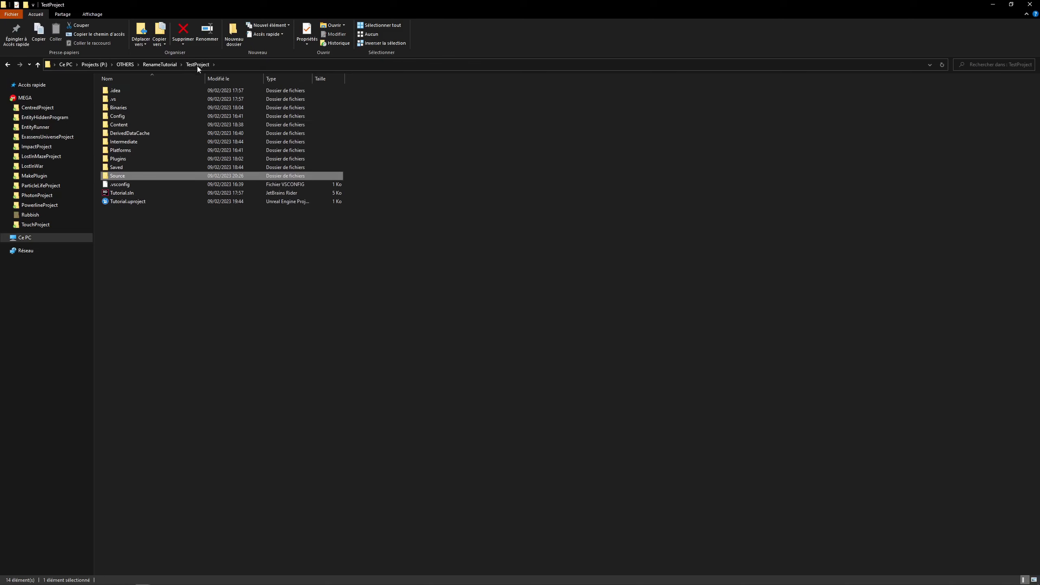
left_click(160, 65)
left_click(135, 89)
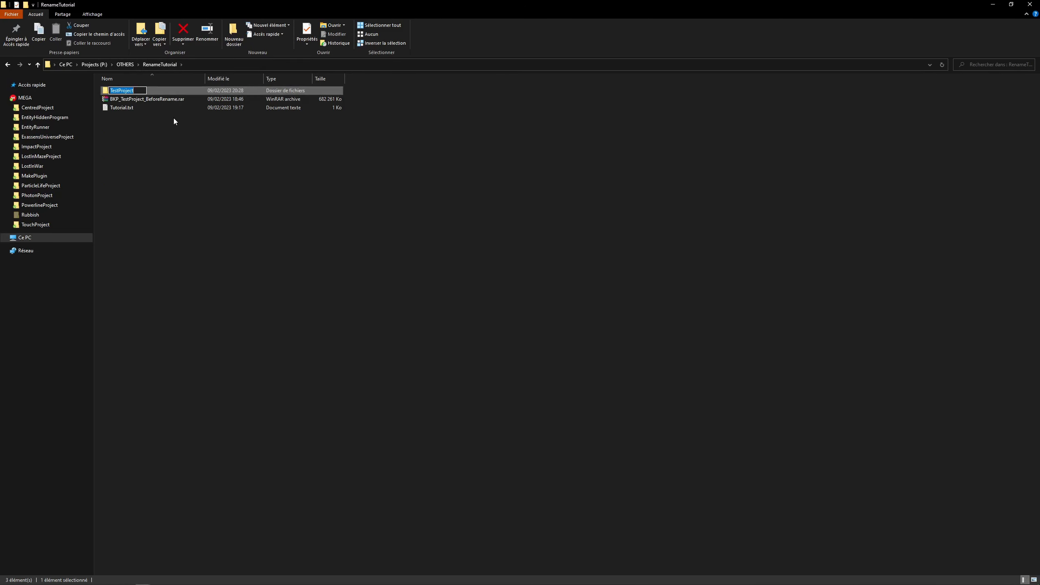
type("Tutorial")
key("Return")
key("Return")
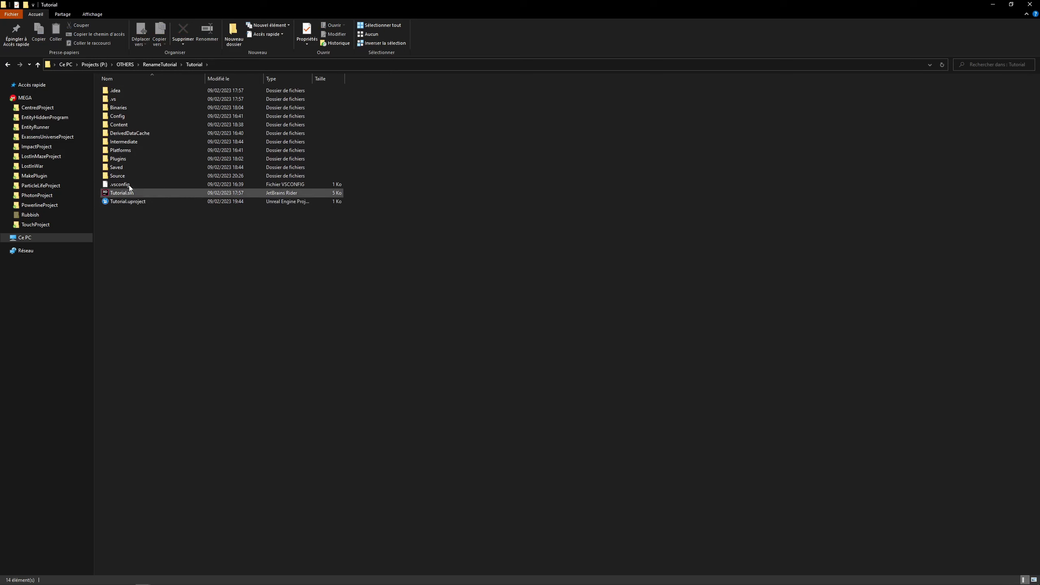
- Delete the Binaries, Intermediate, Saved, .idea and .vs folders from the Tutorial project
left_click(125, 91)
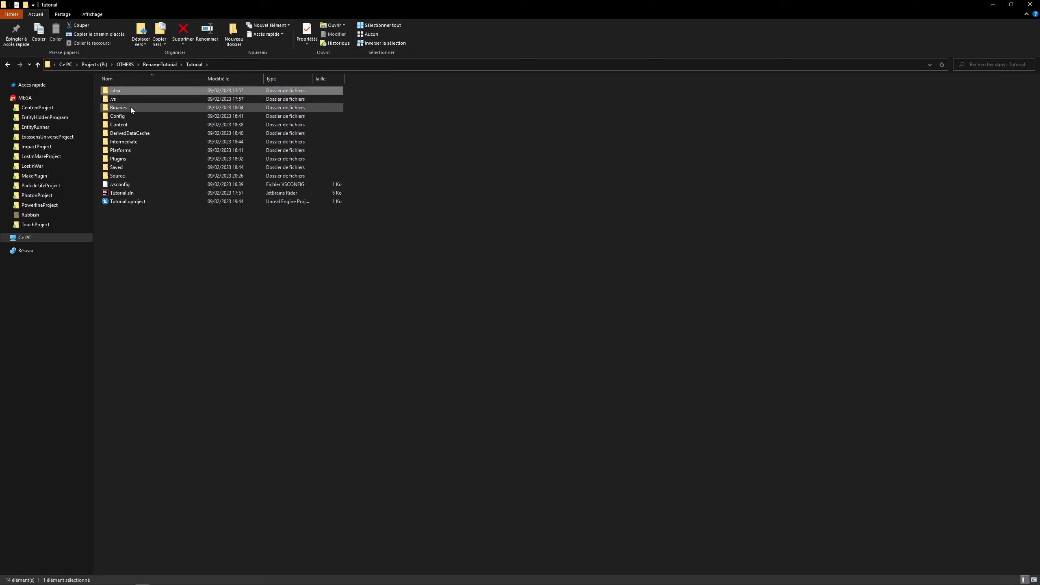
left_click(131, 108)
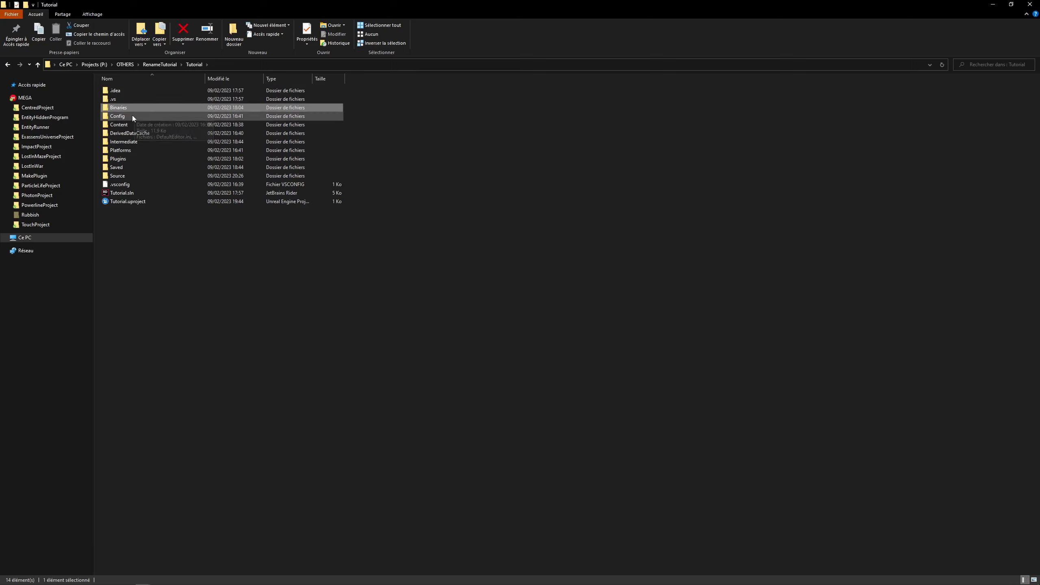
left_click(126, 142, "ctrl")
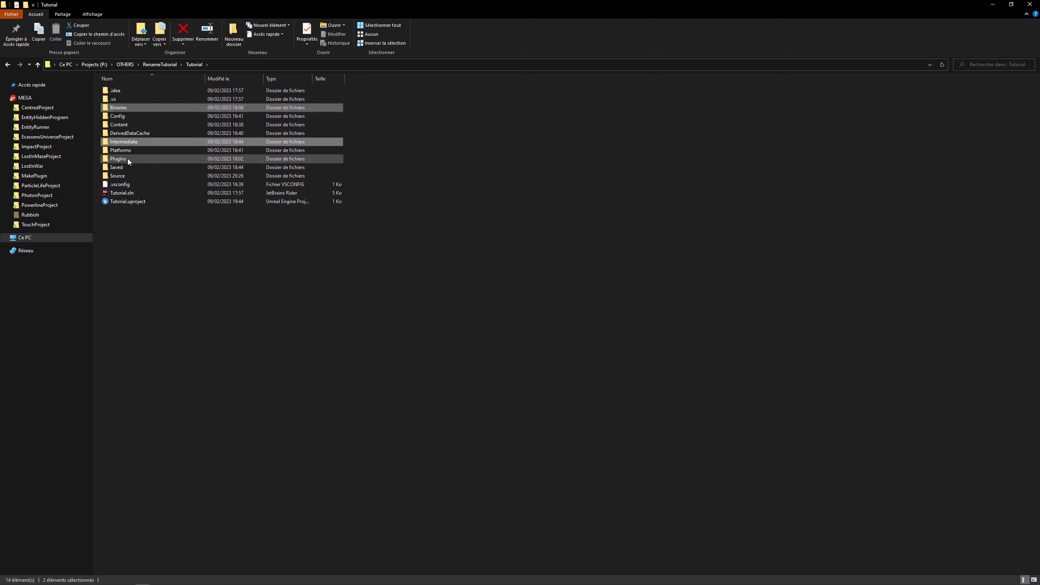
left_click(127, 168, "ctrl")
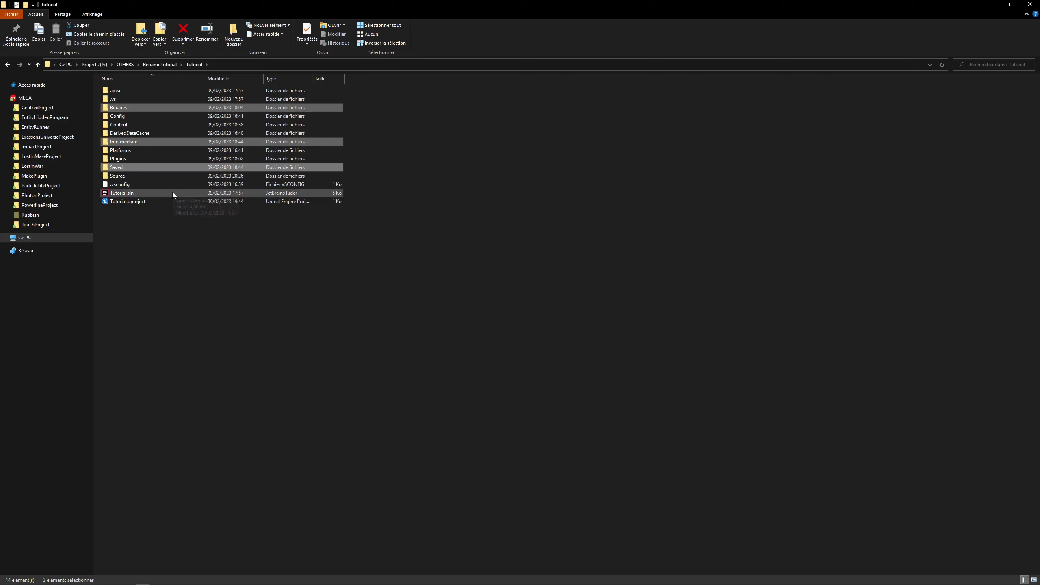
key("Delete")
left_click(123, 93)
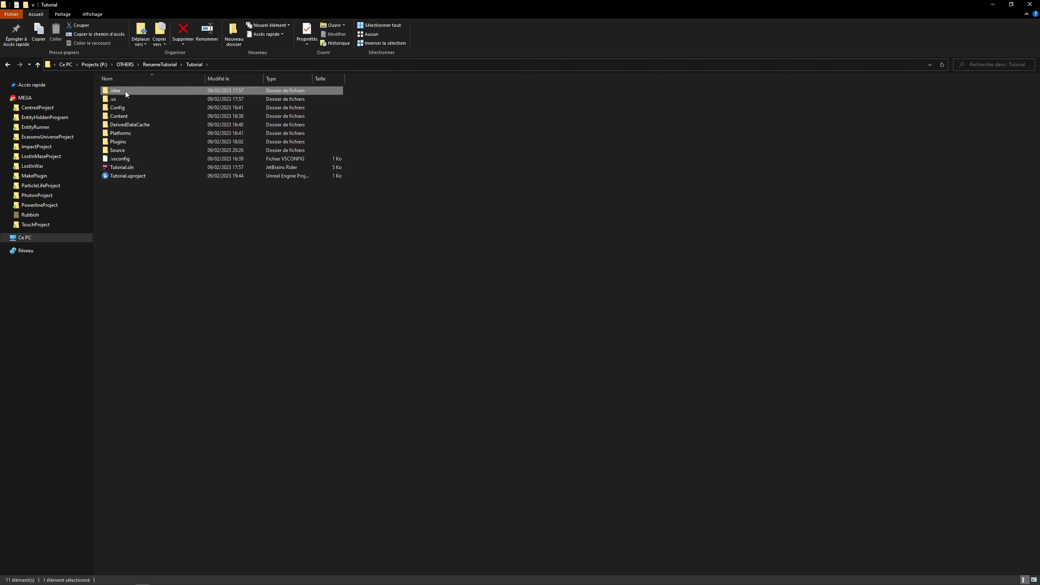
left_click(116, 99, "ctrl")
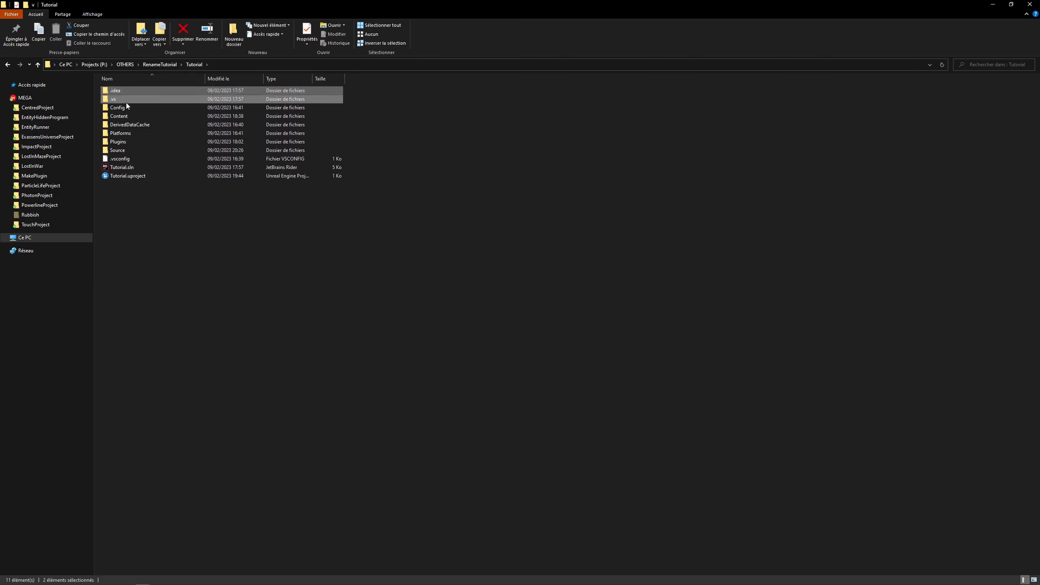
key("Delete")
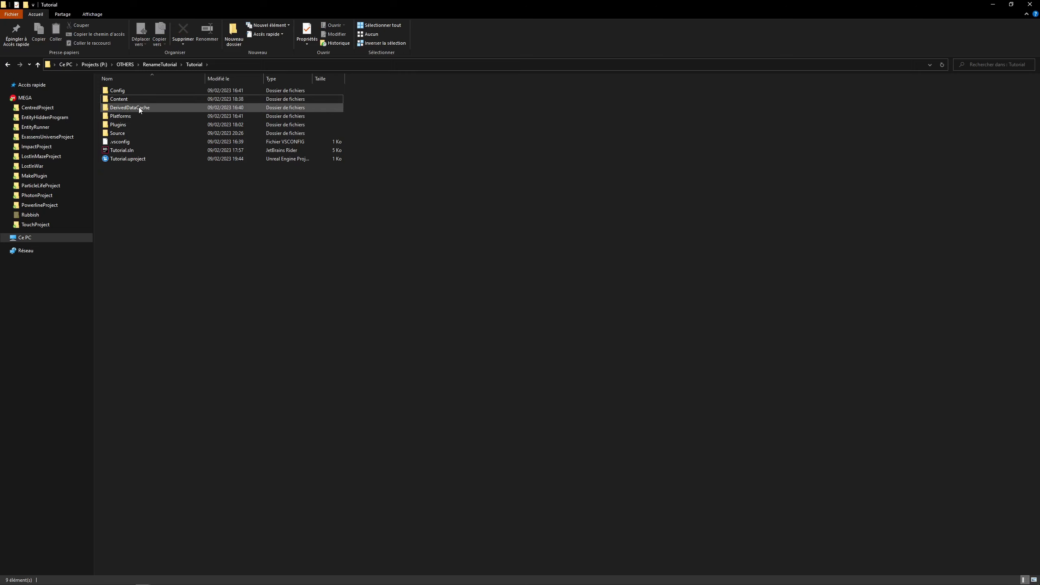
- Check the remaining Config, Content, Platforms, Source and DerivedDataCache folders, ending on Tutorial.uproject
left_click(137, 92)
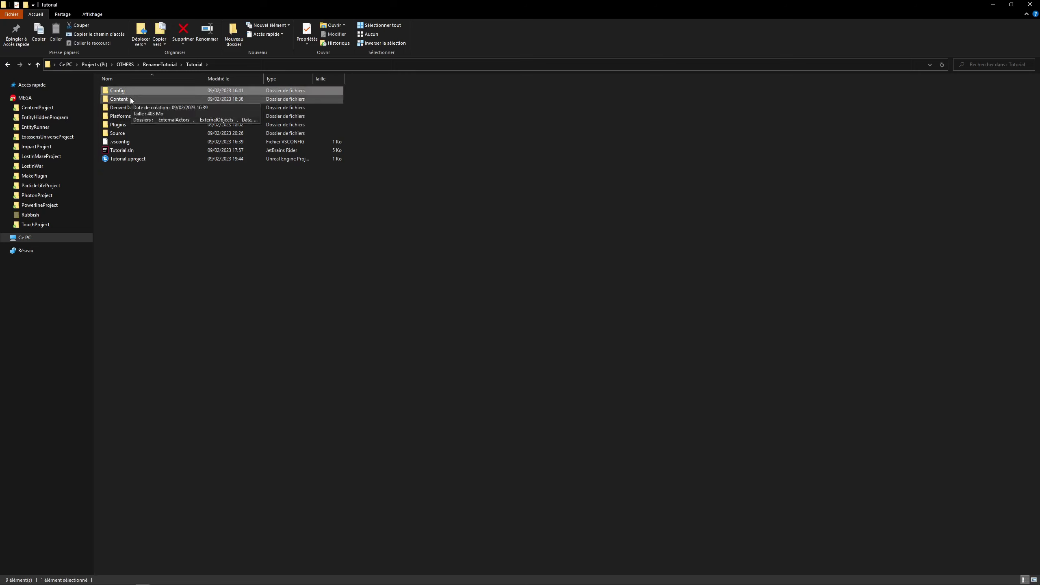
left_click(130, 99)
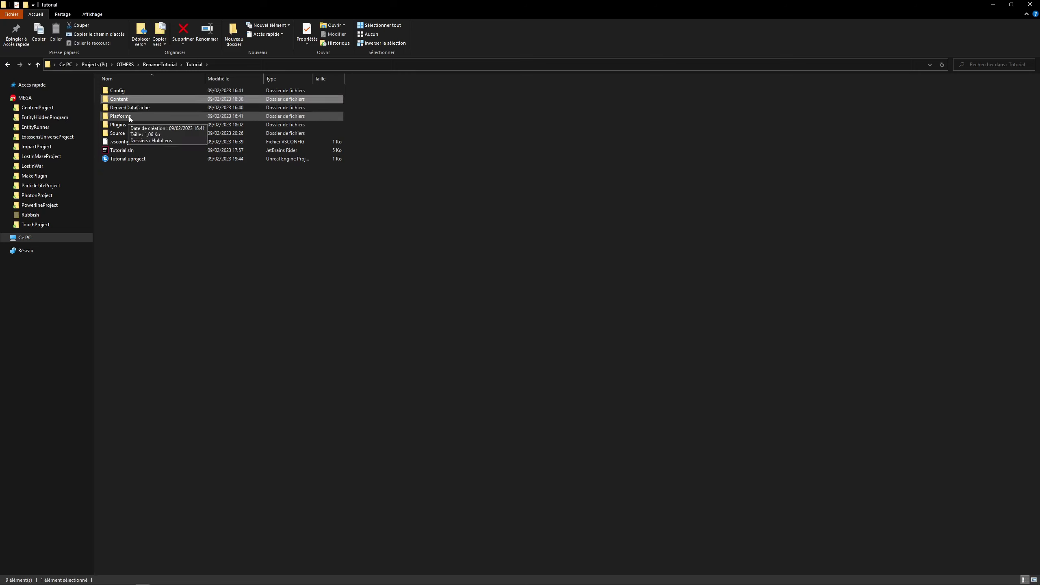
left_click(129, 116)
left_click(127, 133)
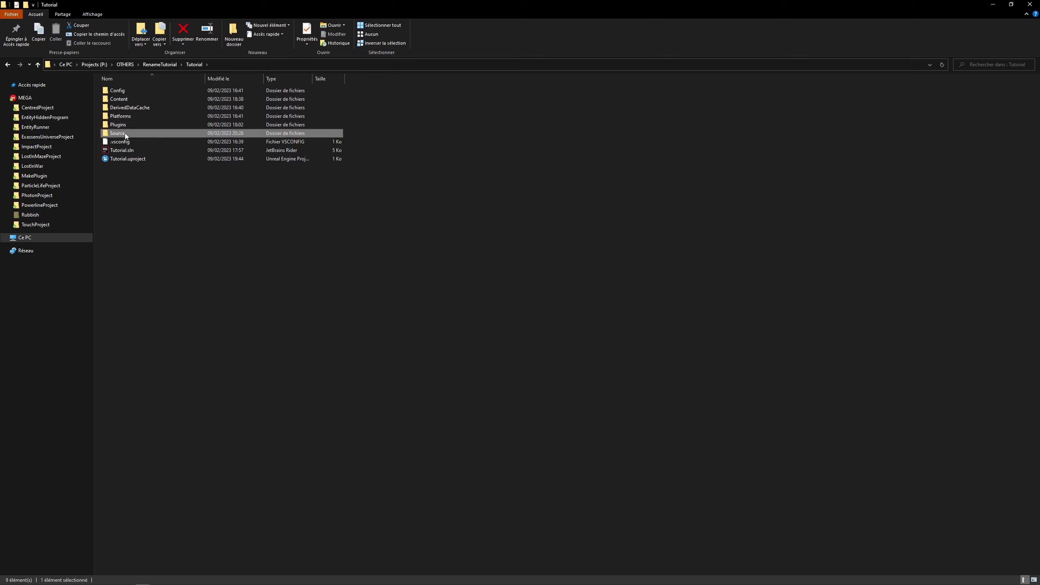
left_click(132, 109)
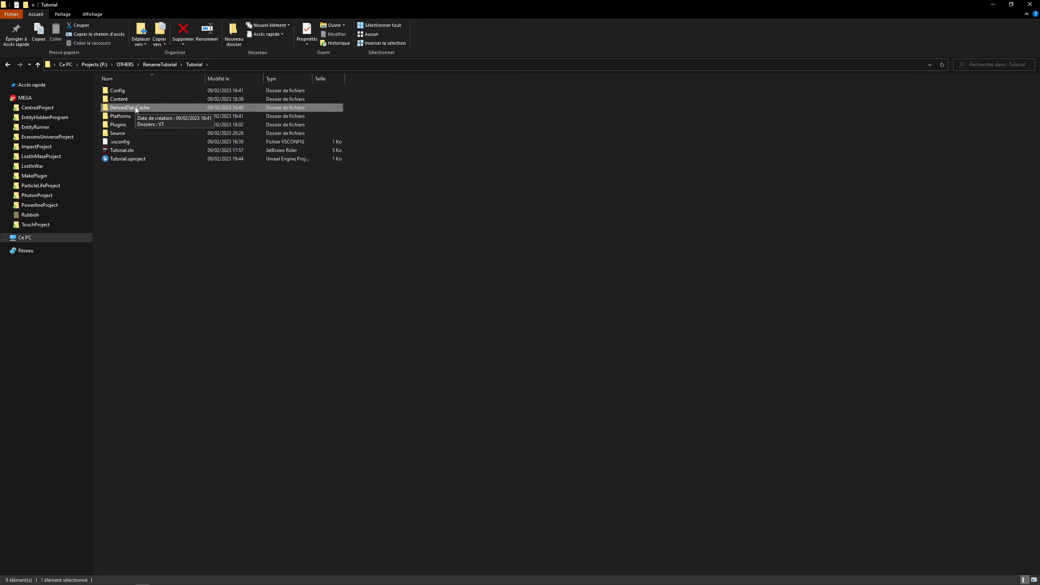
left_click(134, 159)
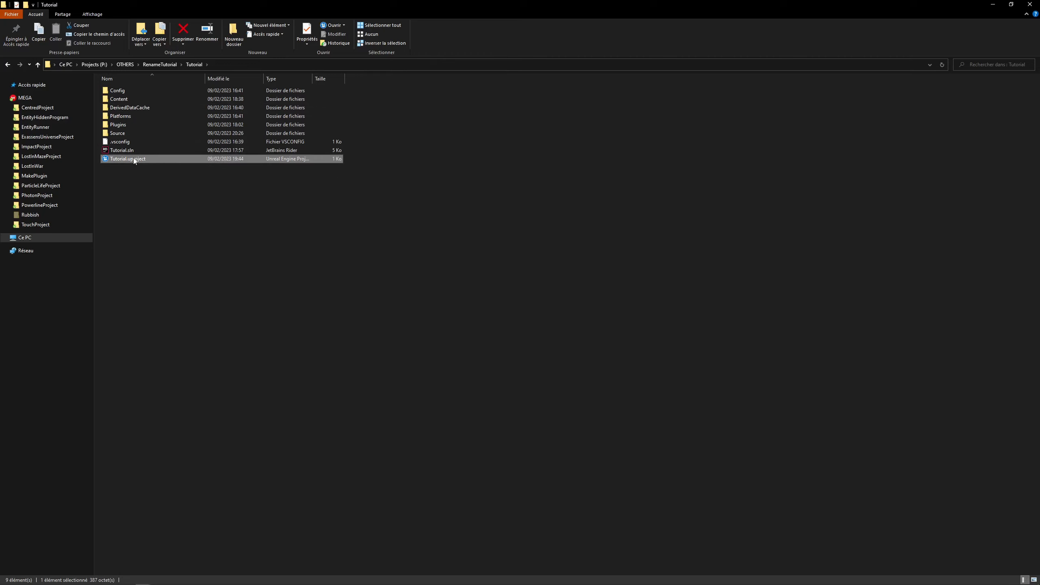
- Generate Visual Studio project files from Tutorial.uproject, then open Tutorial.sln in Rider
right_click(134, 159)
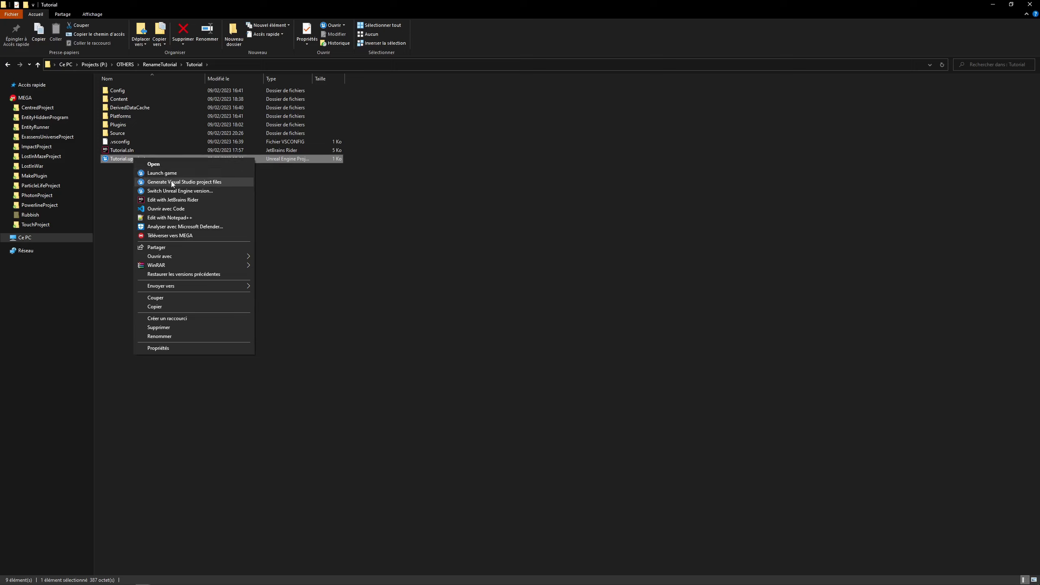
left_click(186, 182)
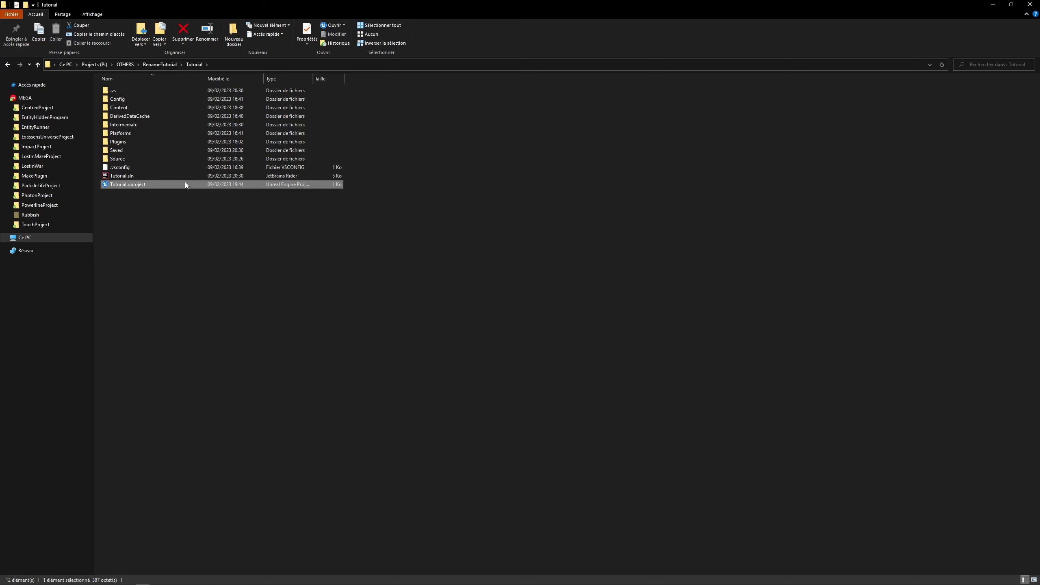
left_click(163, 176)
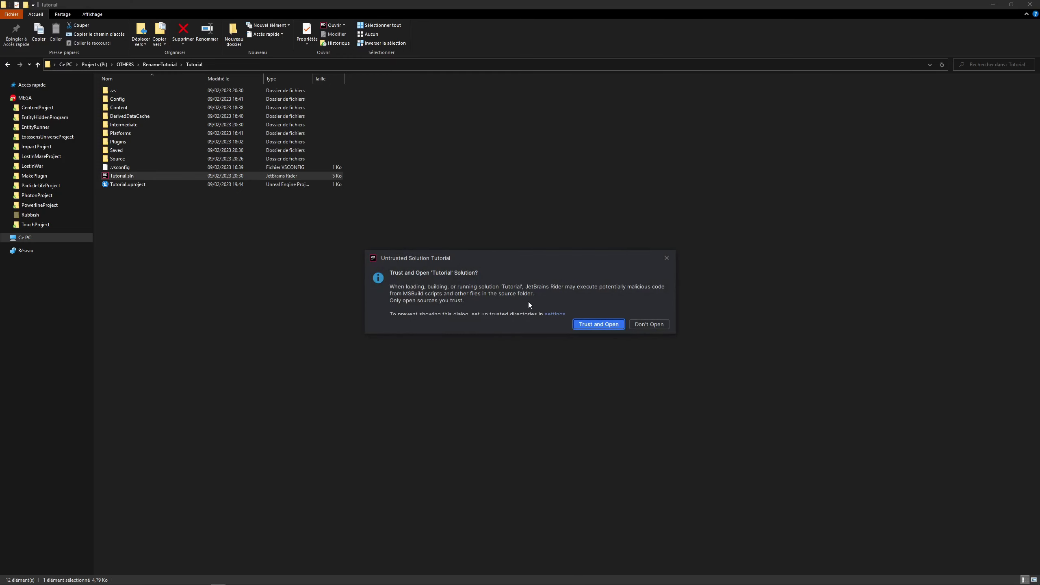
- Trust the Tutorial solution and expand Games > Tutorial > Source > Tutorial in the Solution explorer
left_click(592, 324)
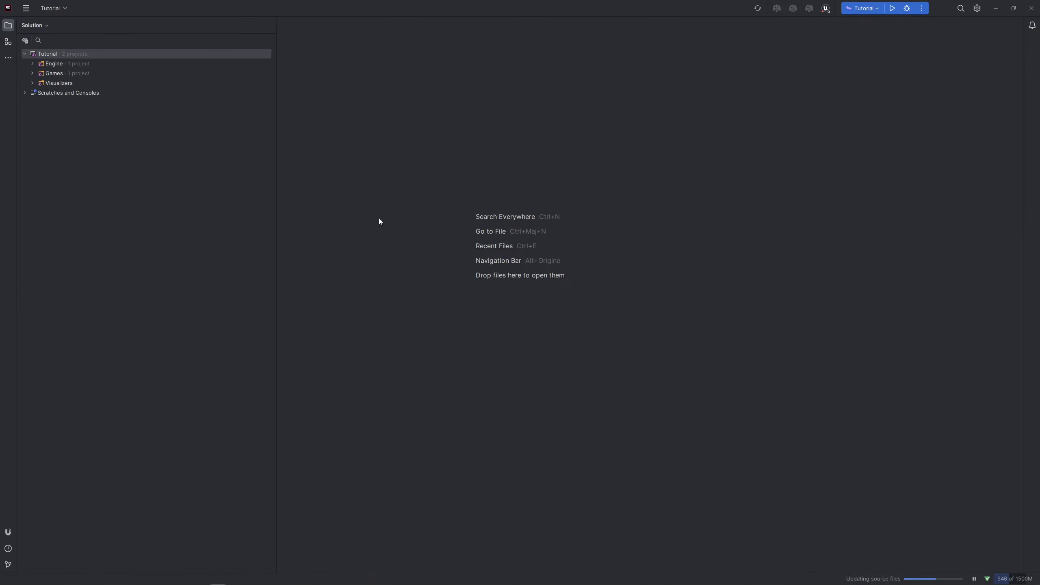
left_click(33, 74)
left_click(40, 83)
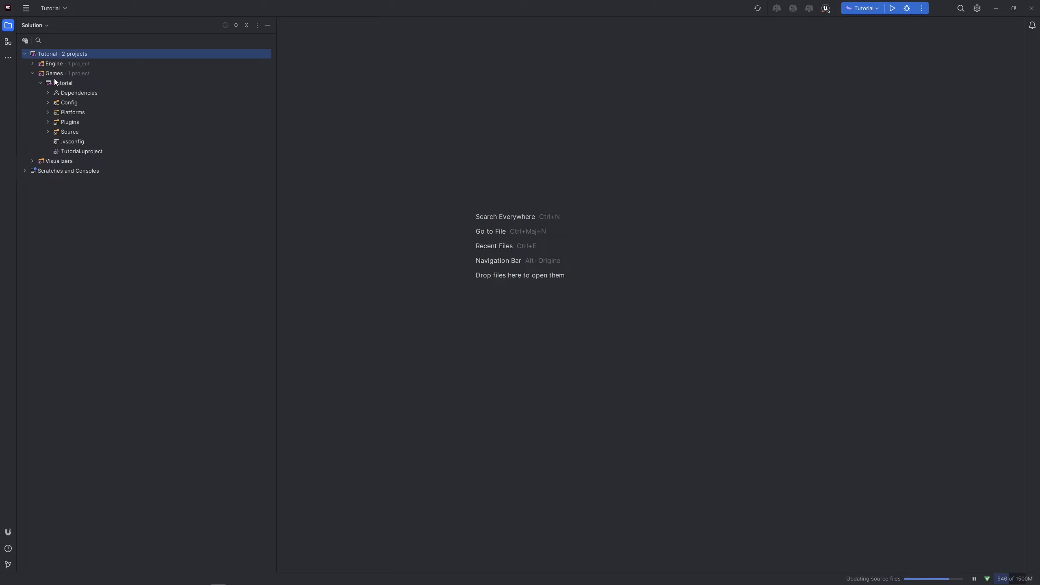
left_click(48, 131)
left_click(55, 141)
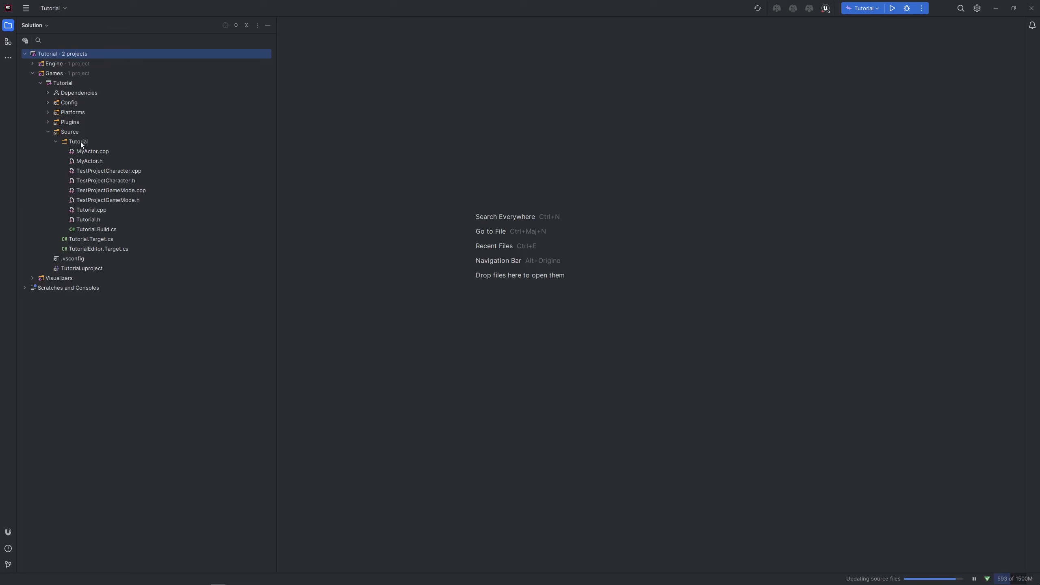
- Look through Tutorial.h/.cpp, TestProjectGameMode.h/.cpp and TestProjectCharacter.h/.cpp
left_click(95, 221)
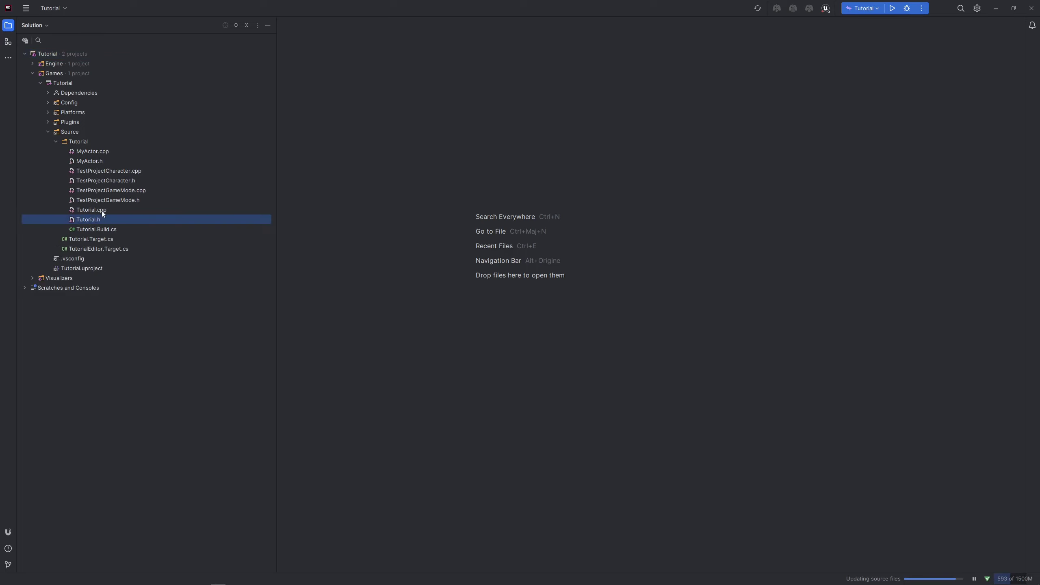
left_click(102, 211)
left_click(104, 200)
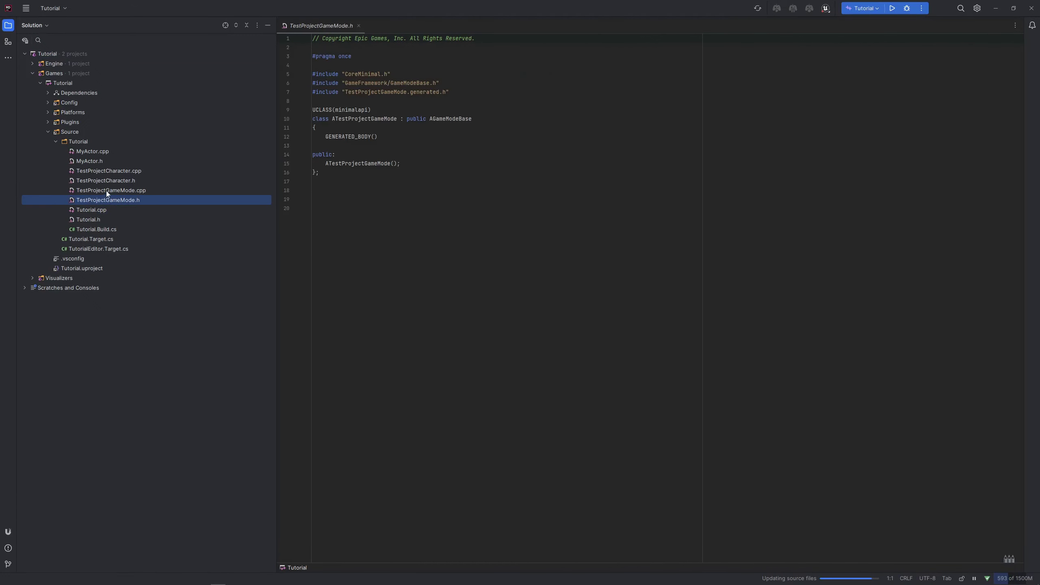
left_click(105, 190)
left_click(109, 181)
left_click(112, 171)
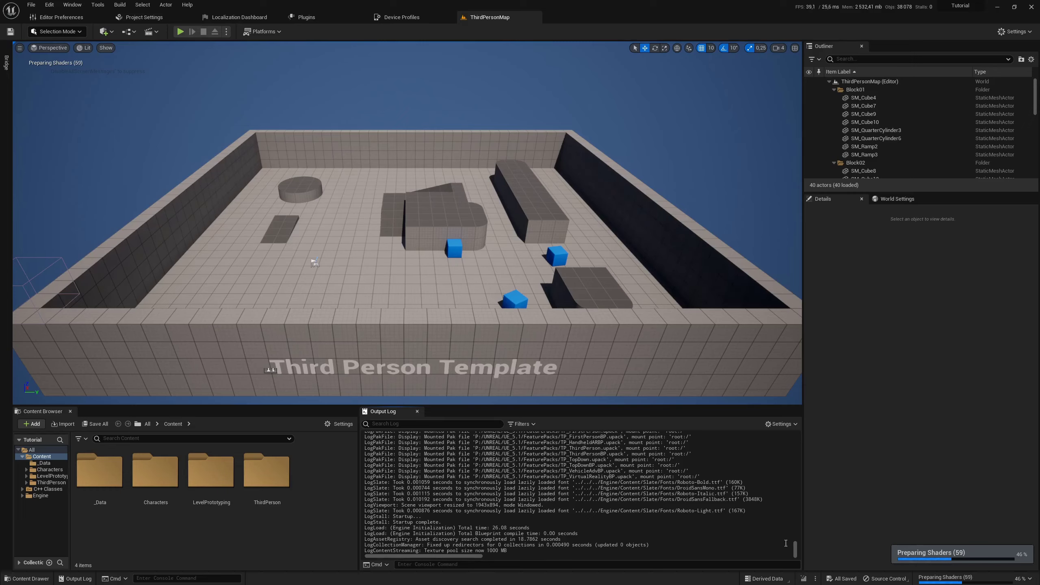
- Open BP_MyActor from _Data in the full Blueprint Editor, check My Struct's values, then close it
mouse_move(797, 553)
left_mouse_down()
mouse_move(796, 437)
mouse_move(777, 548)
left_mouse_up()
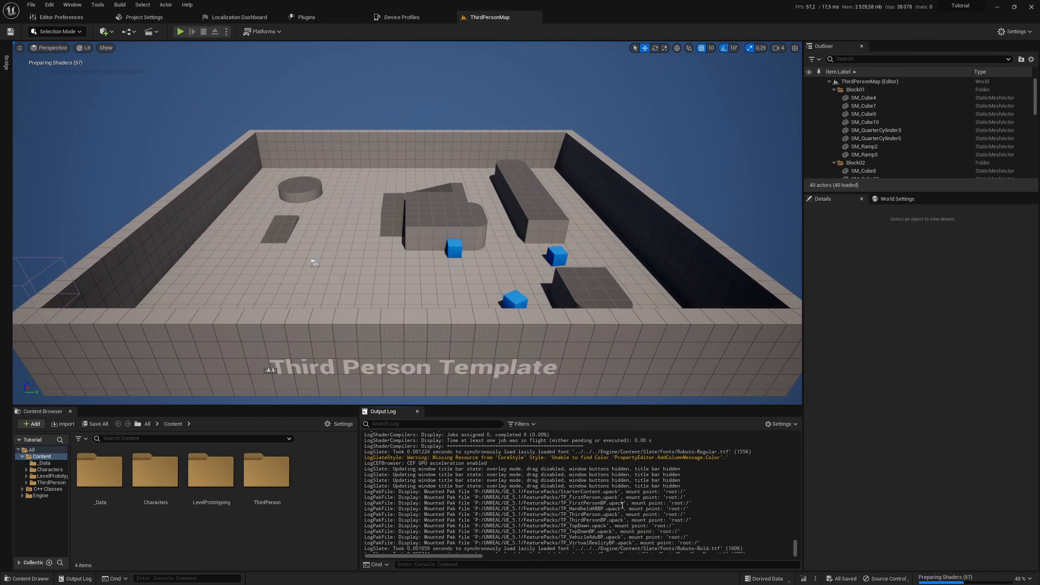
scroll(623, 505, "down", 4)
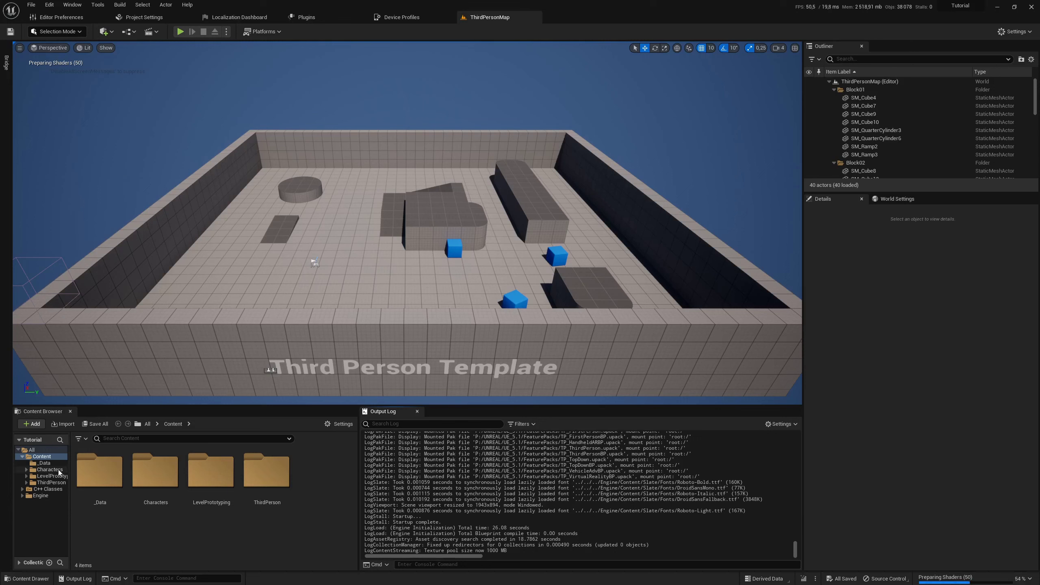
left_click(55, 466)
left_click(112, 484)
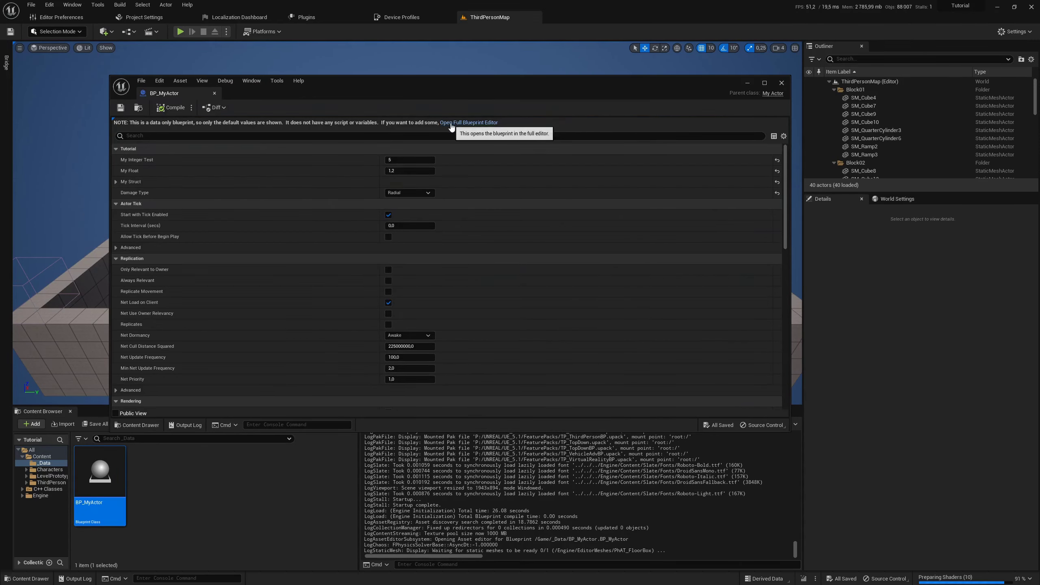
left_click(450, 123)
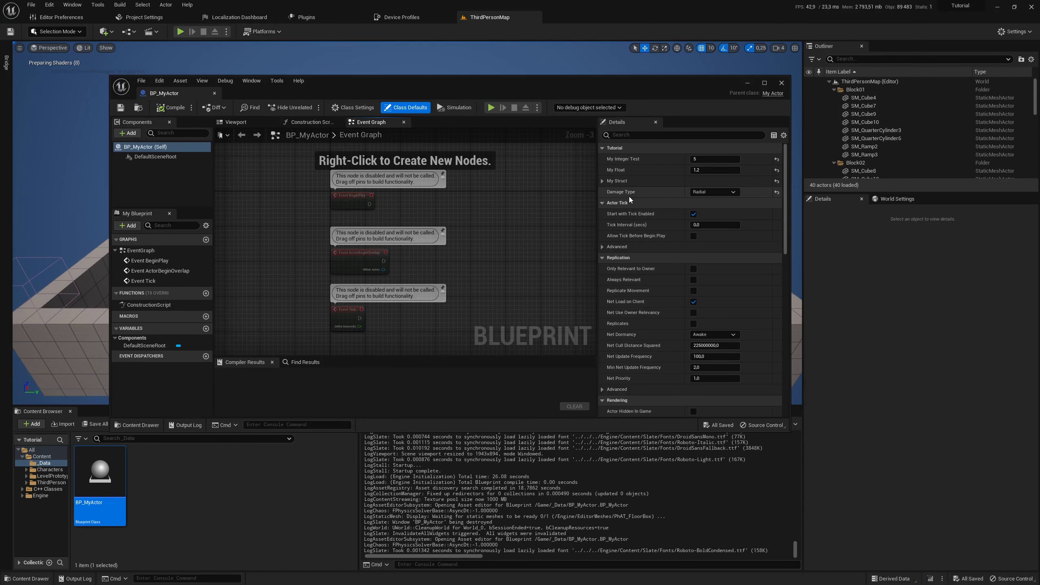
left_click(602, 181)
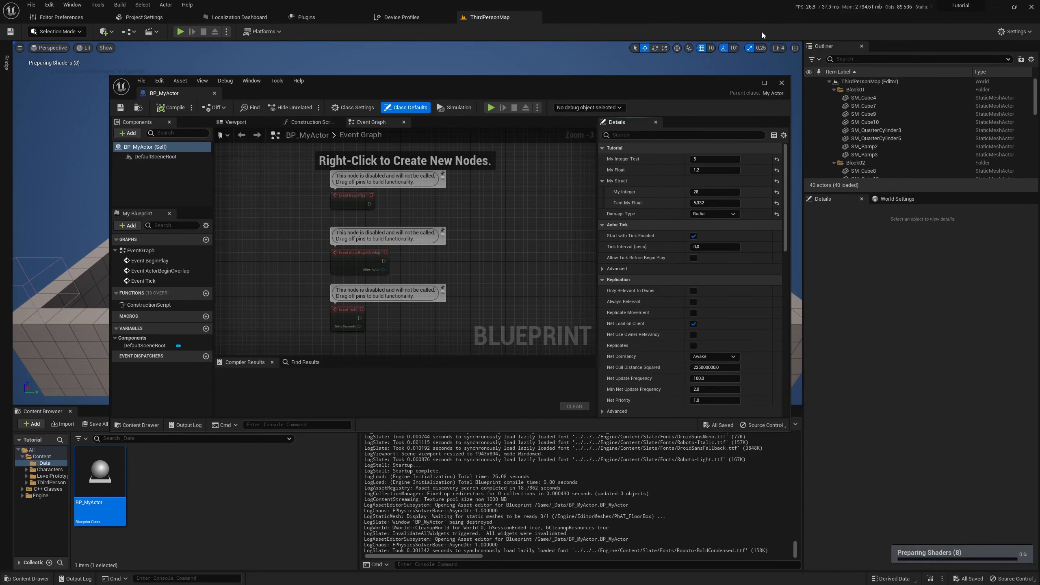
left_click(781, 83)
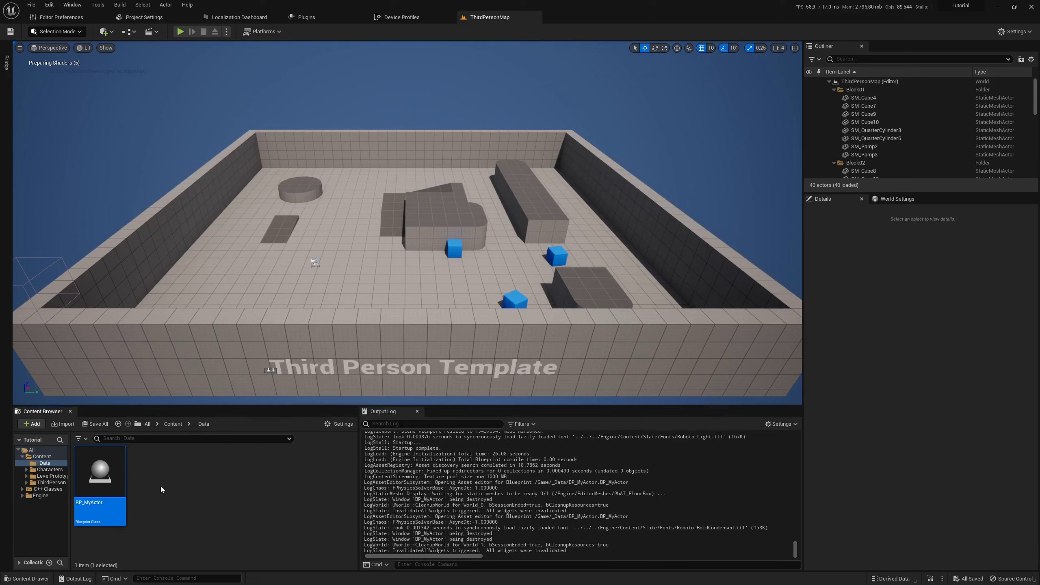
left_click(65, 476)
- Open BP_ThirdPersonCharacter from the ThirdPerson Blueprints folder
left_click(49, 482)
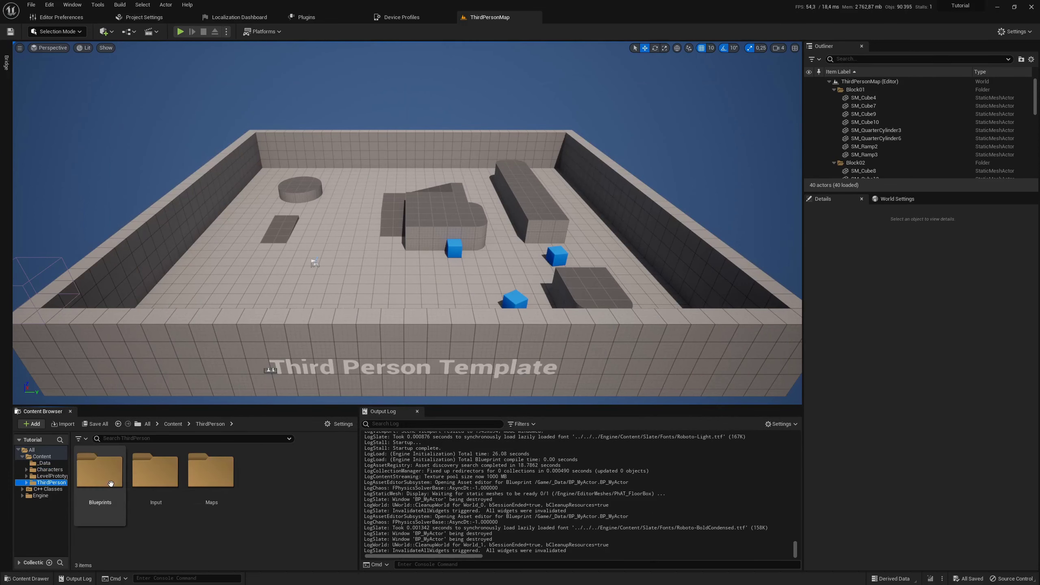
double_click(112, 480)
left_click(110, 483)
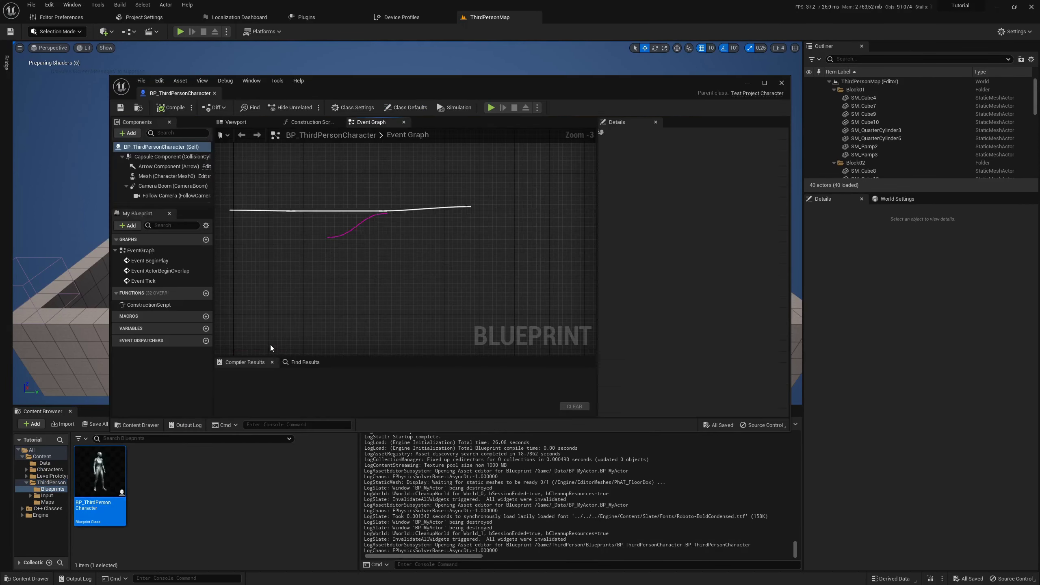
- Inspect the Event Graph's Support LIGS variable, Print String and My Function nodes
scroll(352, 218, "up", 3)
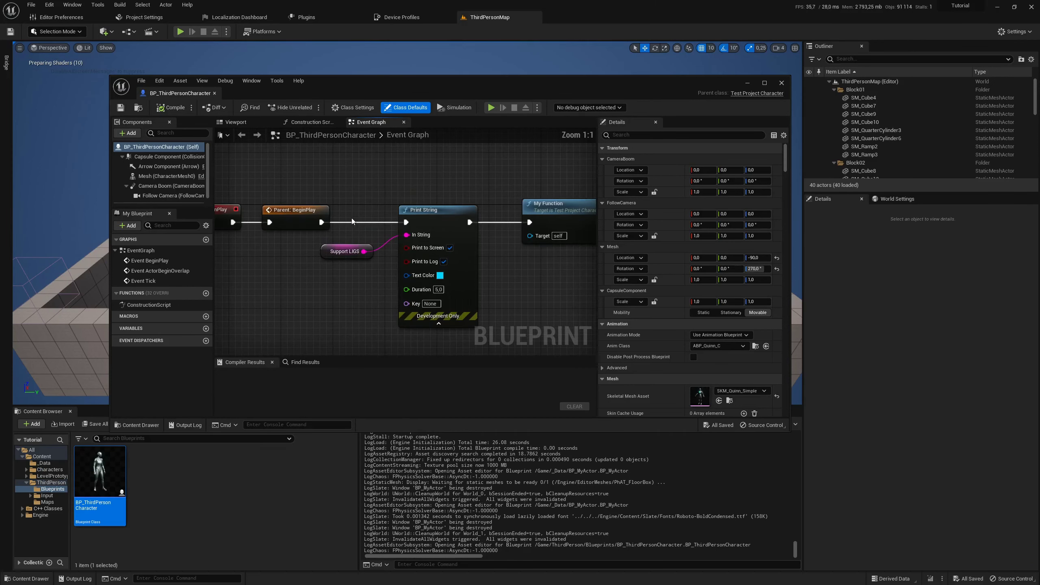
left_click(344, 251)
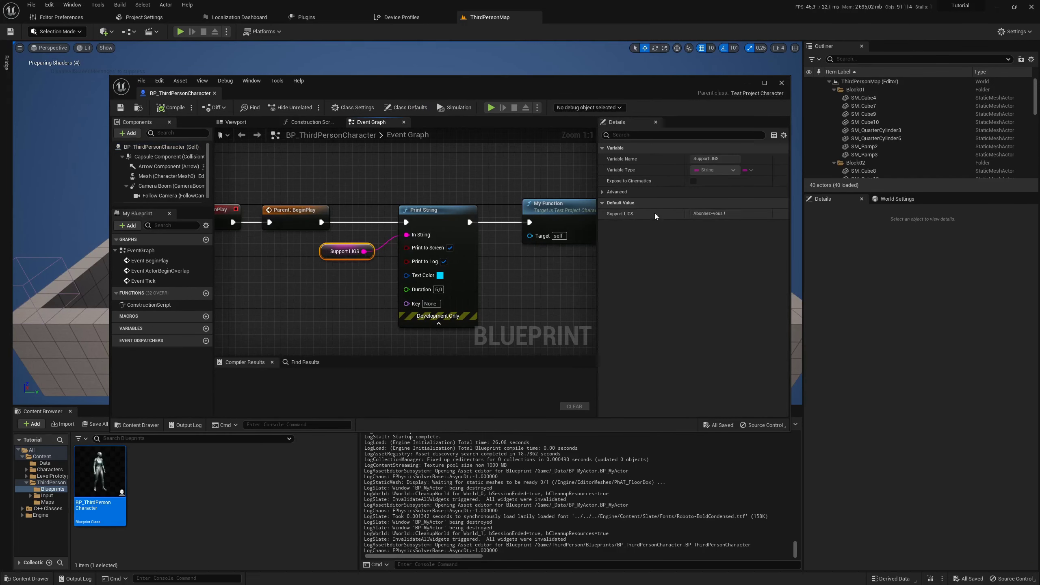
mouse_move(529, 267)
right_mouse_down()
mouse_move(455, 278)
mouse_move(500, 265)
right_mouse_up()
left_click(491, 216)
scroll(455, 291, "down", 1)
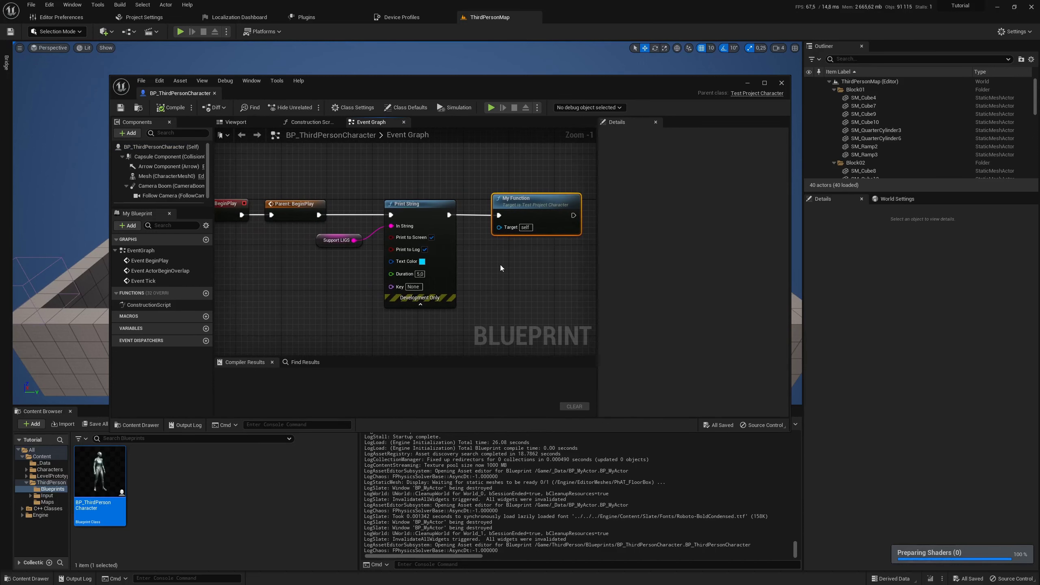
left_click(501, 265)
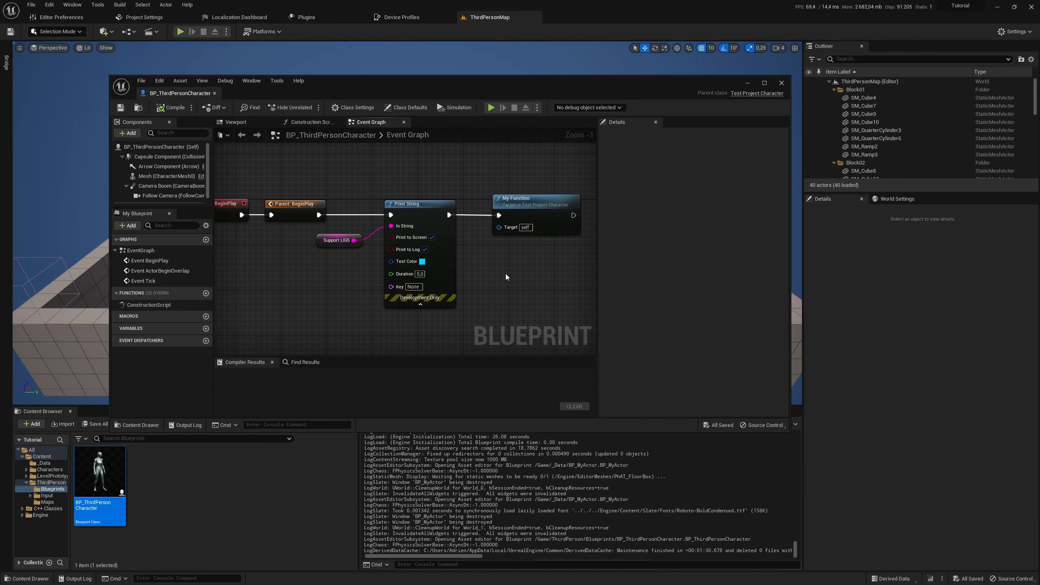